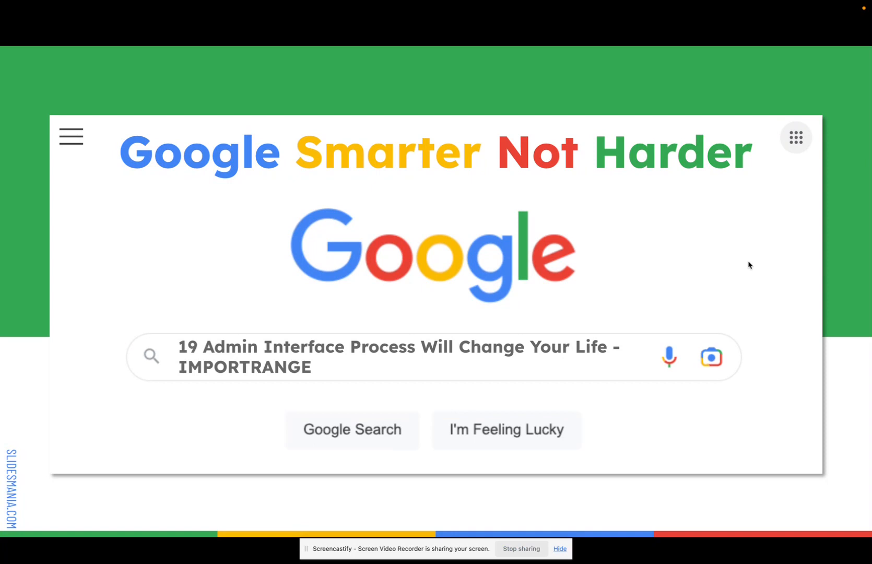
pyautogui.click(750, 265)
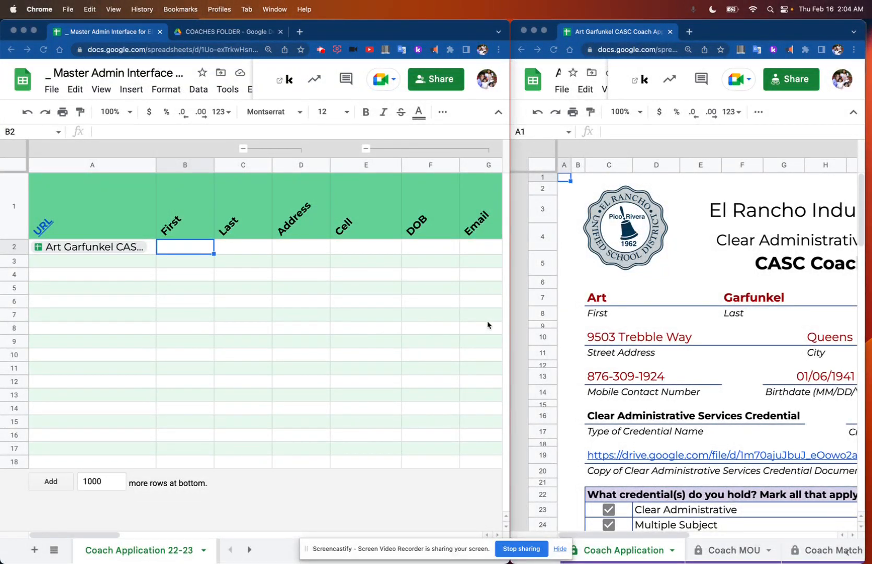
# Step: Select the First cell B2 in the master sheet and copy the Coach Application sheet name from the coach's application spreadsheet
pyautogui.click(132, 250)
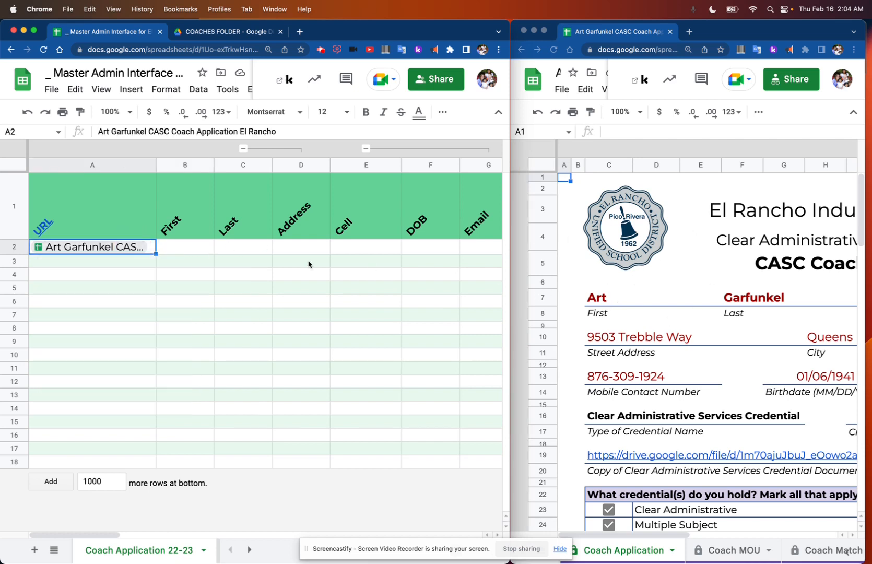
pyautogui.click(177, 246)
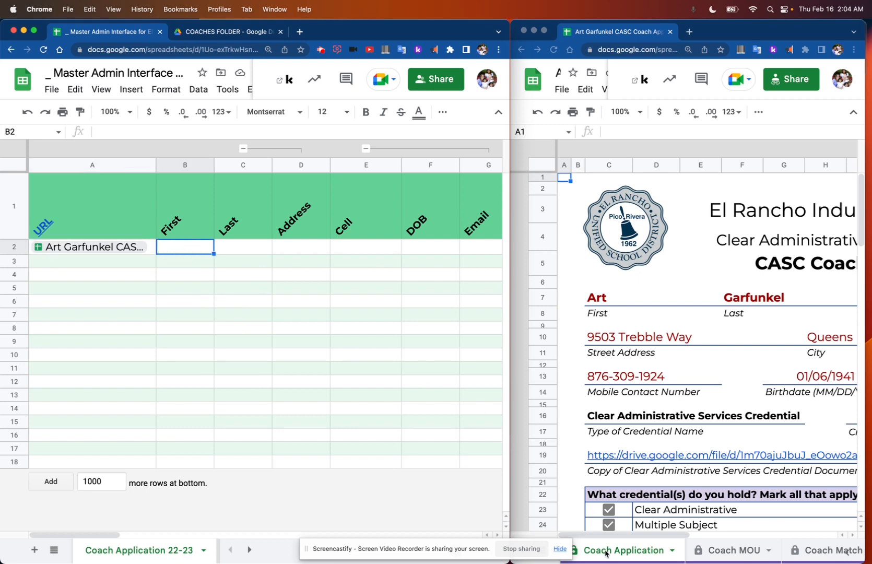
pyautogui.click(563, 550)
pyautogui.doubleClick(609, 550)
pyautogui.press('super+c')
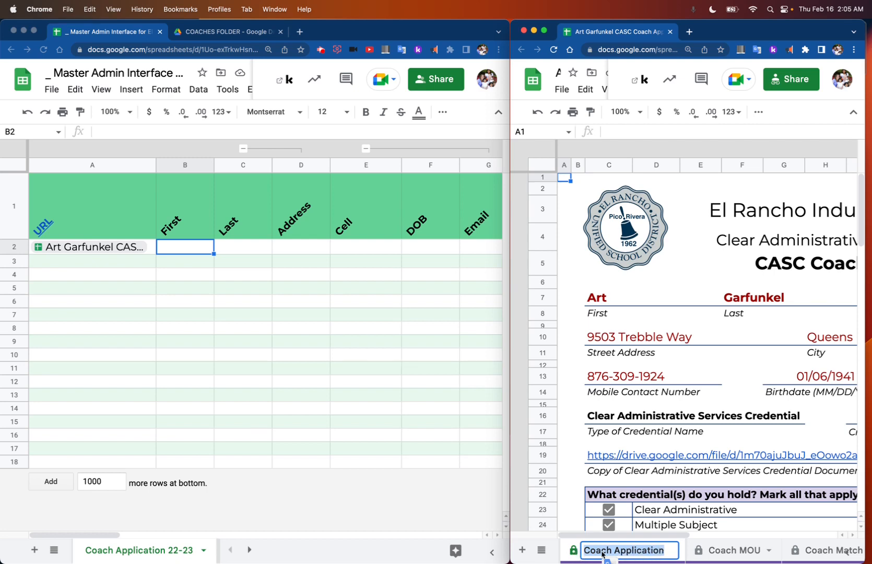
pyautogui.click(628, 551)
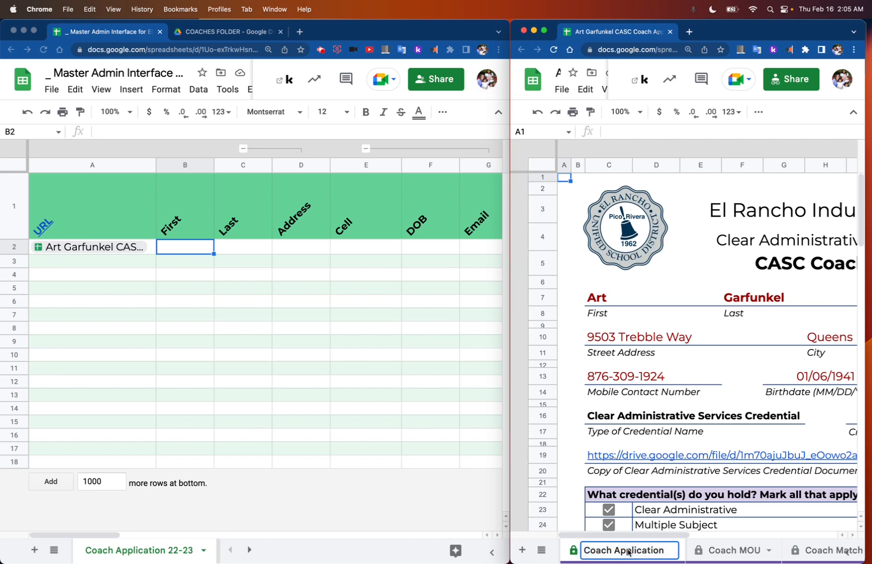
# Step: Start an IMPORTRANGE formula in B2 of the master sheet with the application link $A2, column locked, as its first argument
pyautogui.click(320, 315)
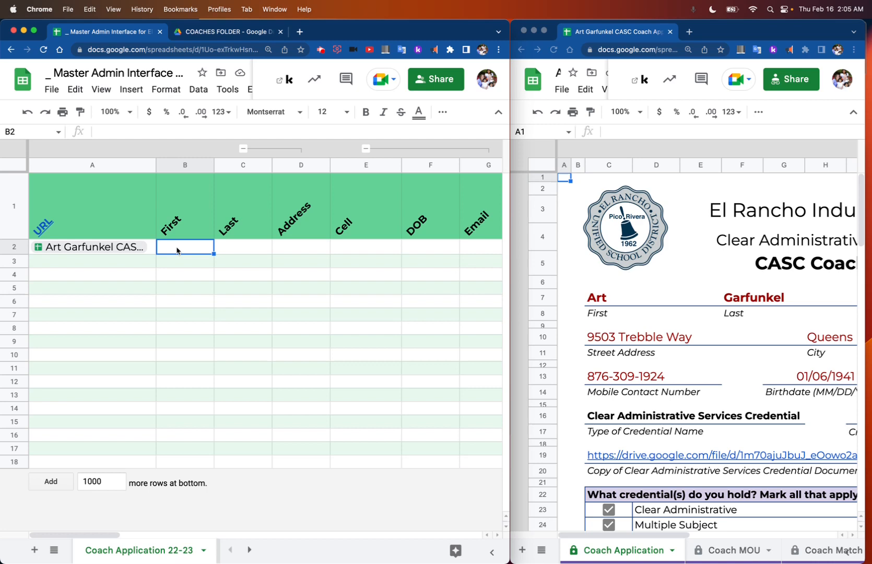
pyautogui.write('=im')
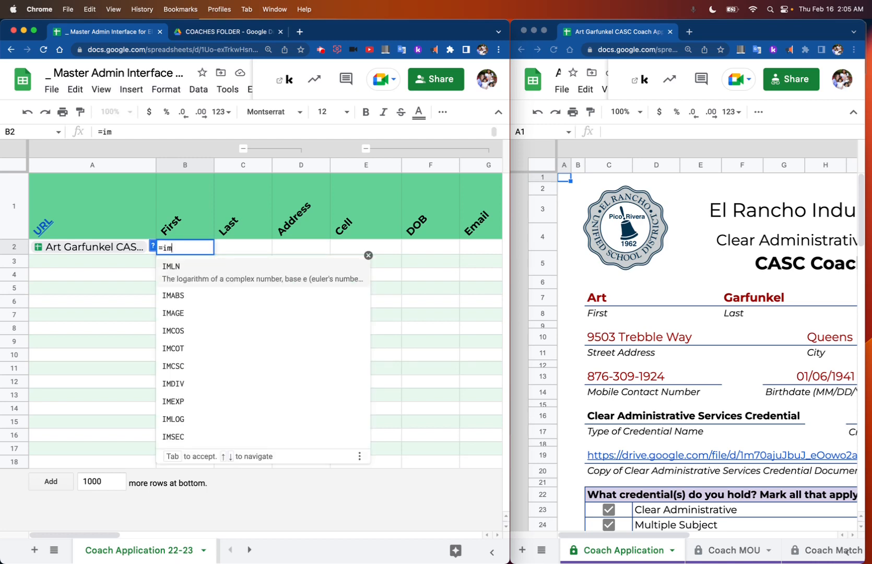
pyautogui.write('portra')
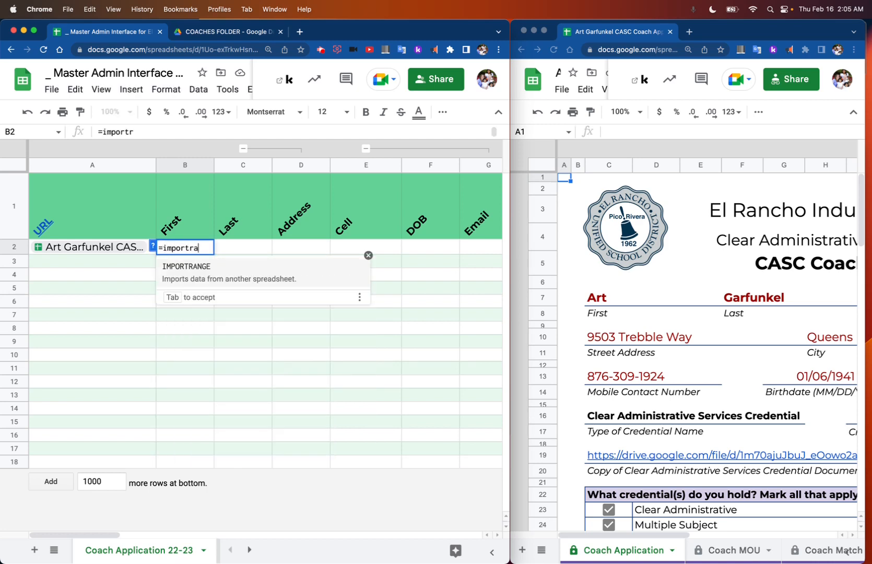
pyautogui.write('nge(')
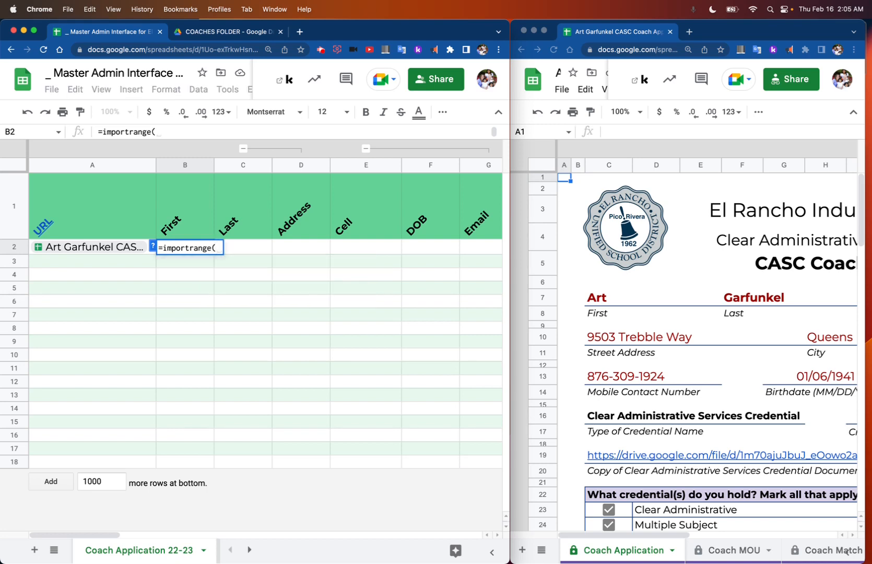
pyautogui.click(102, 251)
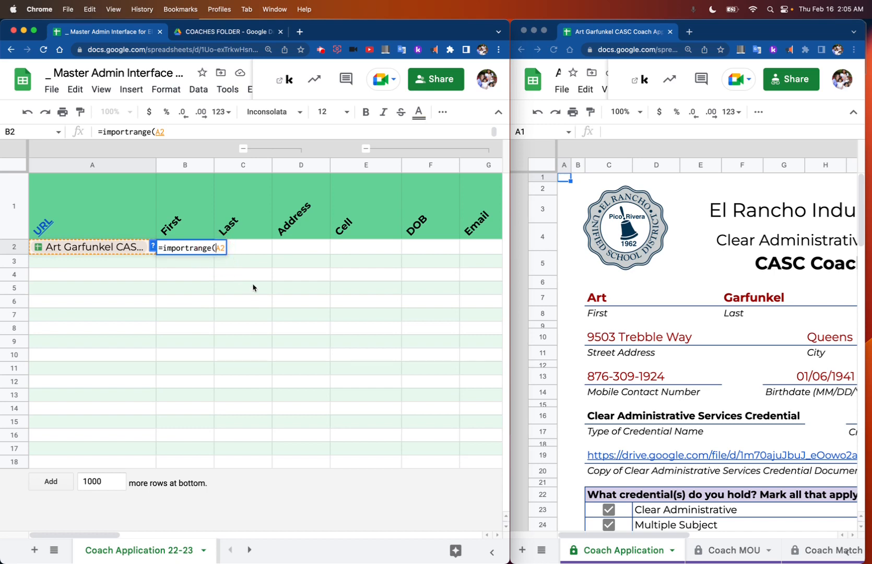
pyautogui.write('$A2')
pyautogui.write(',')
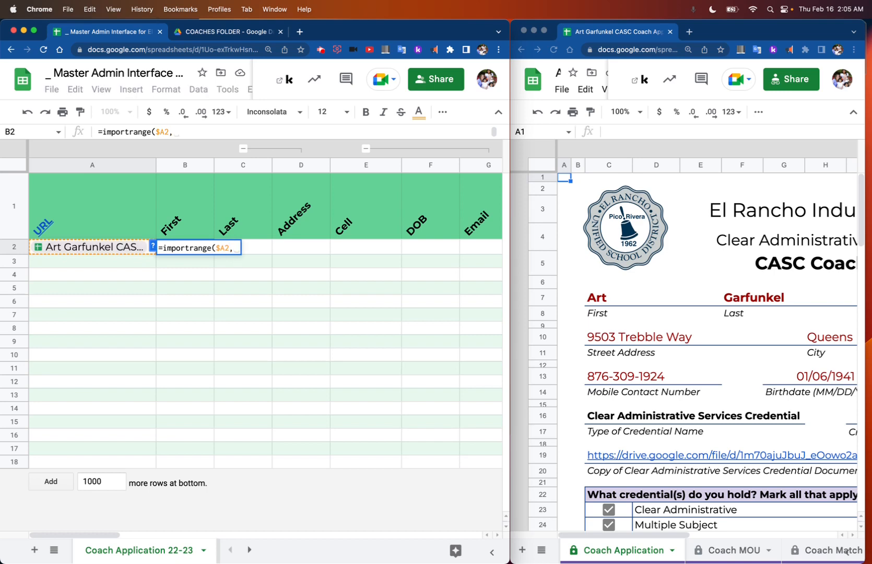
pyautogui.write('"')
# Step: Complete the B2 formula with the range "Coach Application!C7", using the copied sheet name and the first-name cell's column and row
pyautogui.press('super+v')
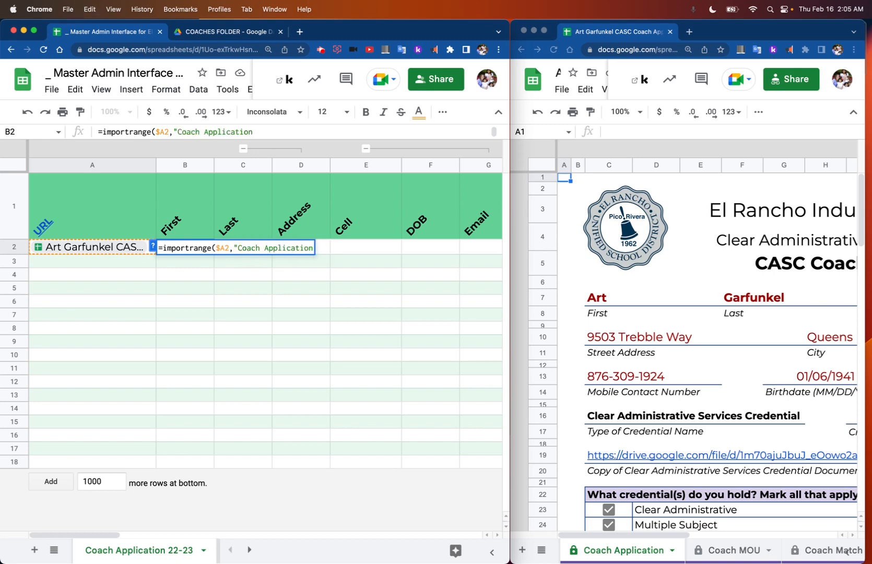
pyautogui.write('!')
pyautogui.click(600, 167)
pyautogui.click(601, 167)
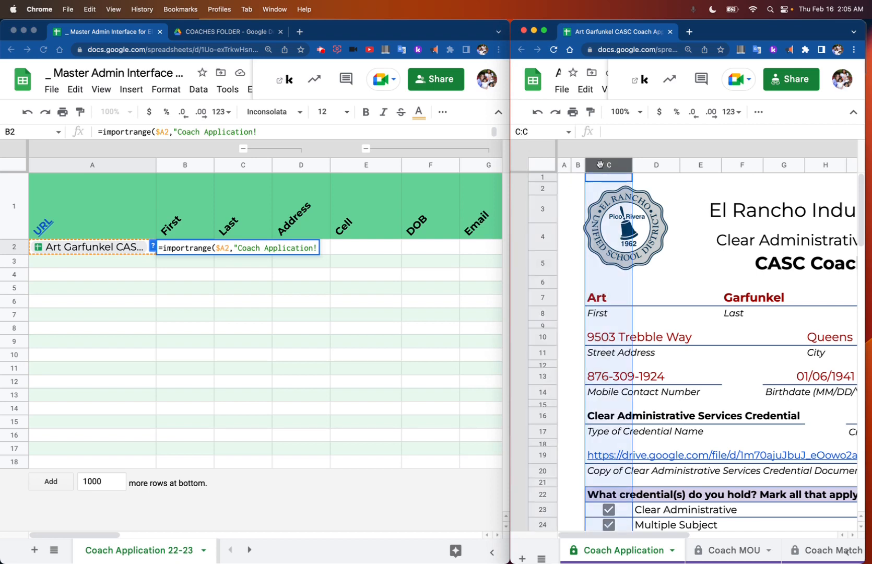
pyautogui.click(537, 295)
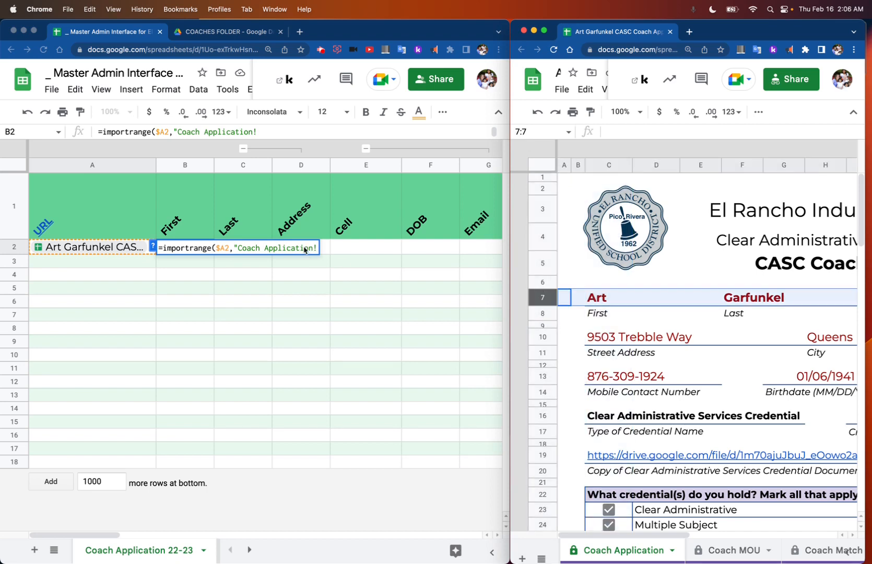
pyautogui.click(307, 249)
pyautogui.write('C')
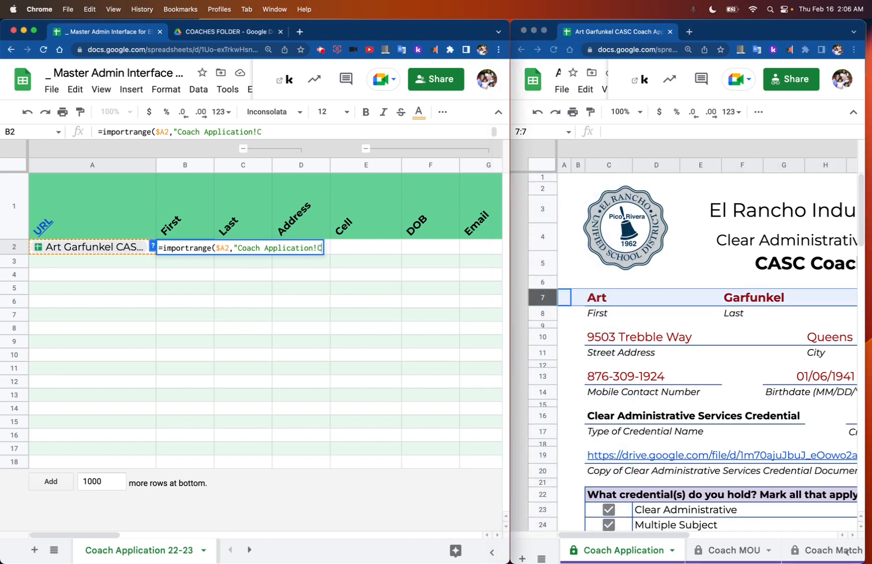
pyautogui.write('7")')
pyautogui.press('Return')
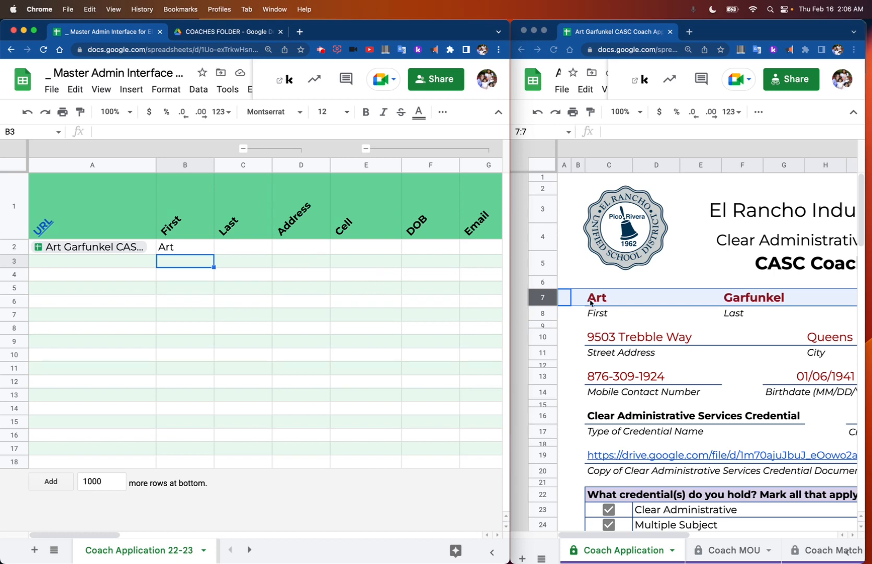
# Step: Check which column and row hold the last name in the coach's application spreadsheet
pyautogui.click(737, 299)
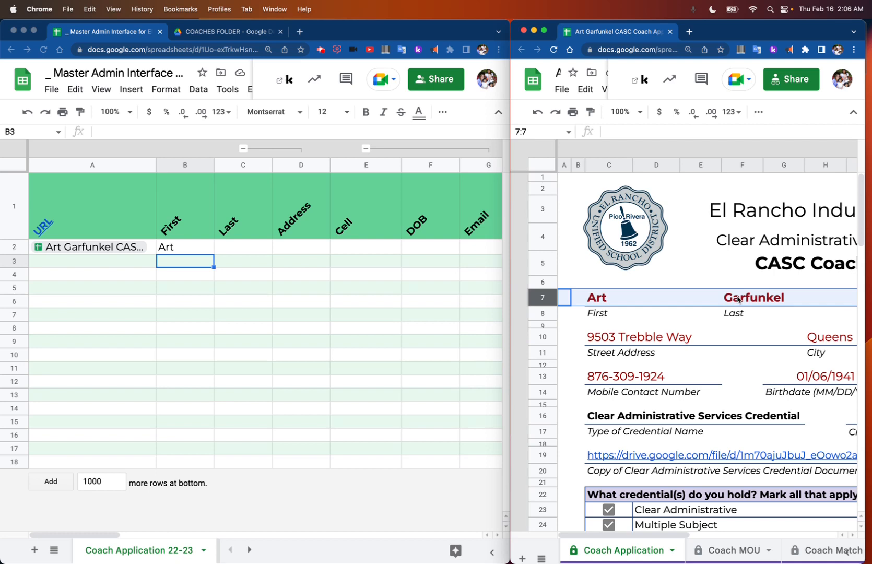
pyautogui.click(738, 298)
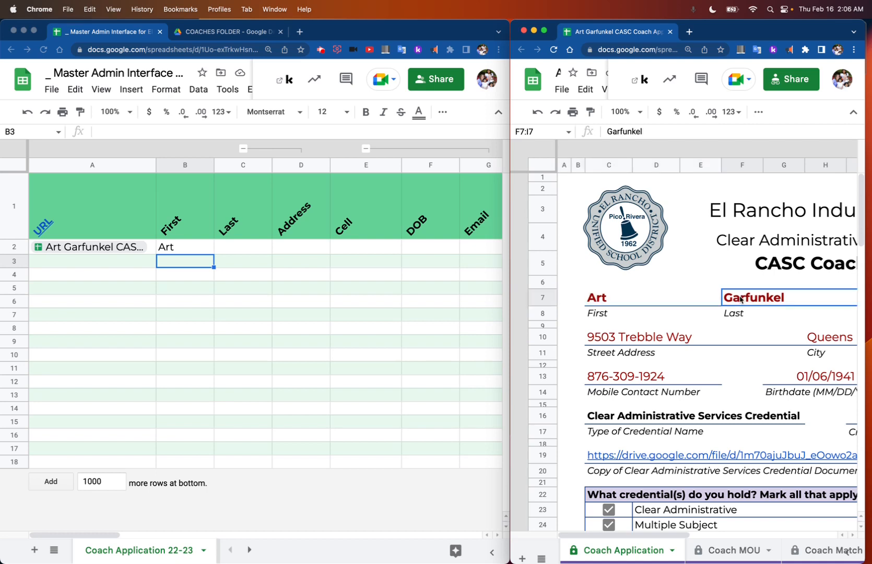
pyautogui.click(743, 170)
pyautogui.click(551, 294)
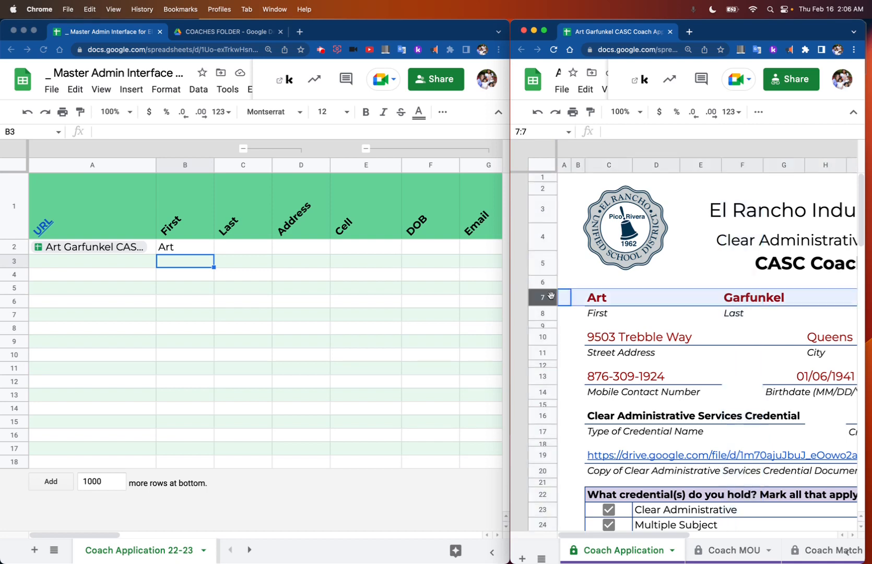
pyautogui.click(757, 298)
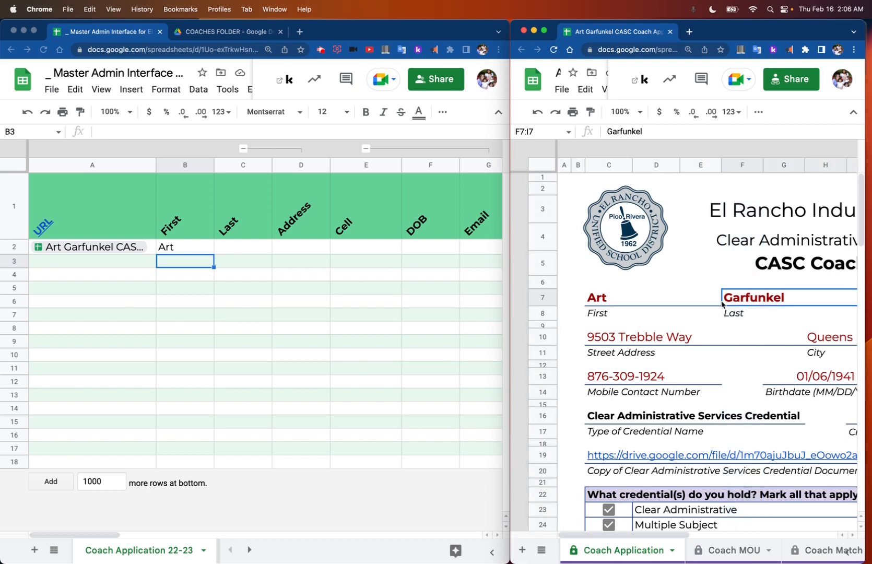
pyautogui.click(741, 171)
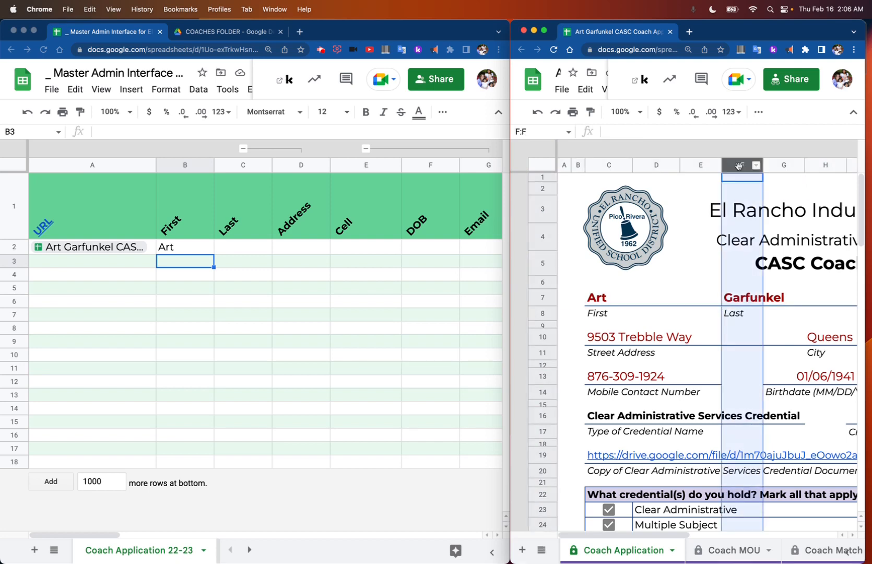
pyautogui.click(542, 297)
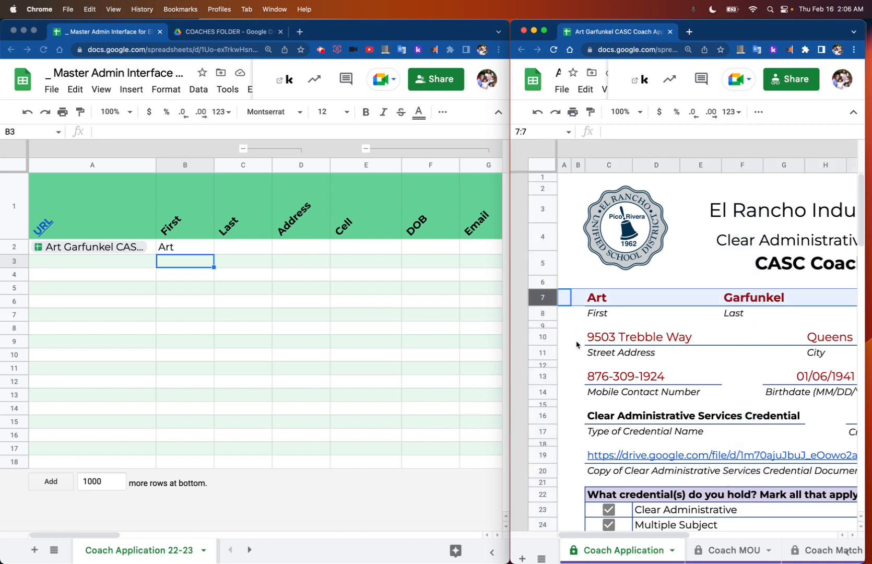
# Step: Switch to the Stickies note listing the CASC Coach Application cells for the master program sheet
pyautogui.press('super+Tab')
pyautogui.press('super+Tab')
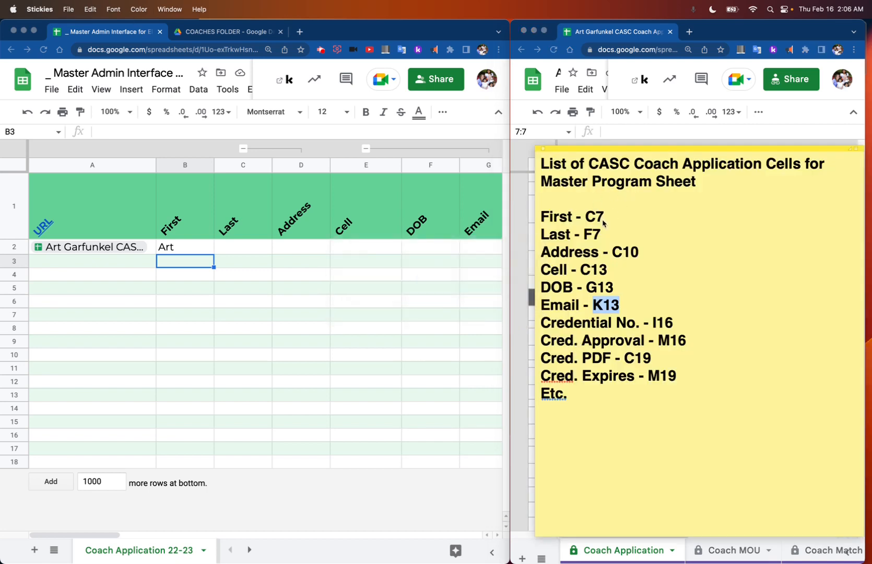
pyautogui.click(603, 220)
# Step: Review the B2 import formula in the master sheet and fill it across into the Last cell C2
pyautogui.click(206, 252)
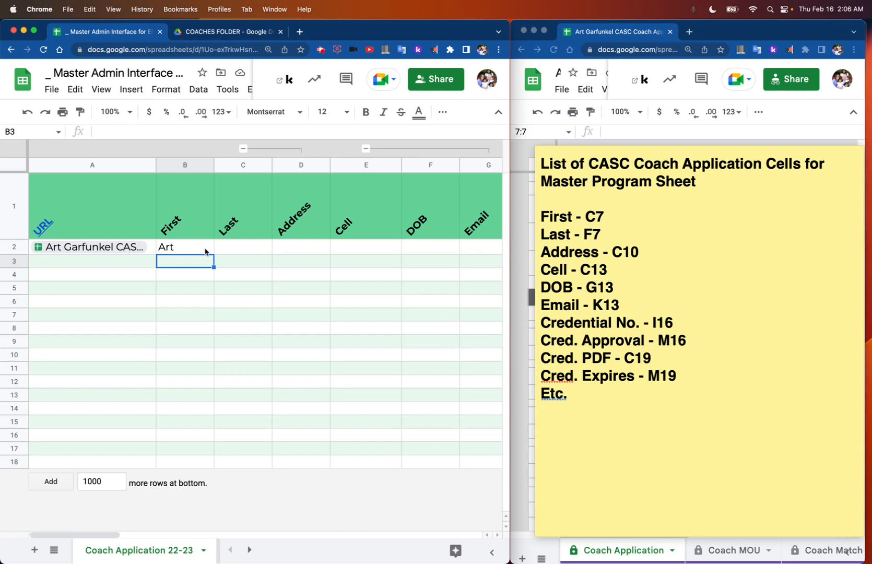
pyautogui.click(205, 251)
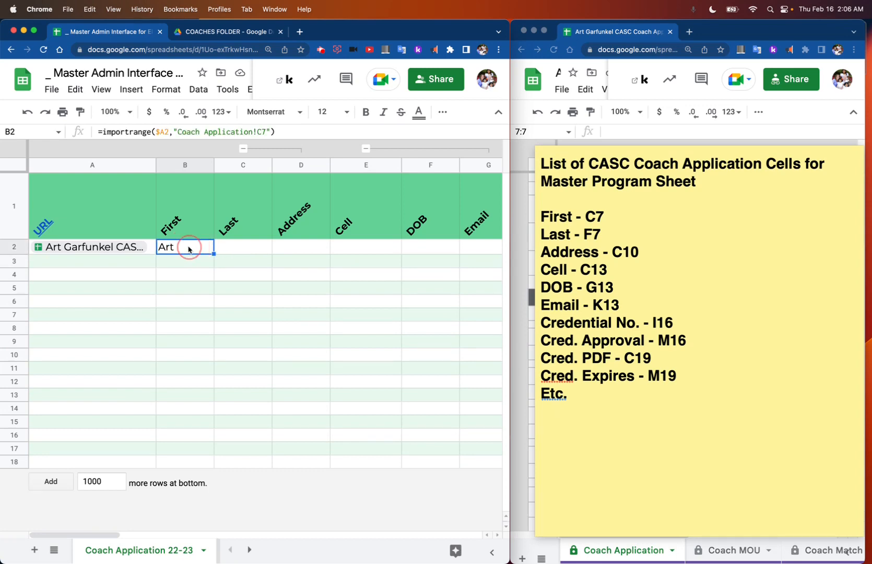
pyautogui.doubleClick(189, 251)
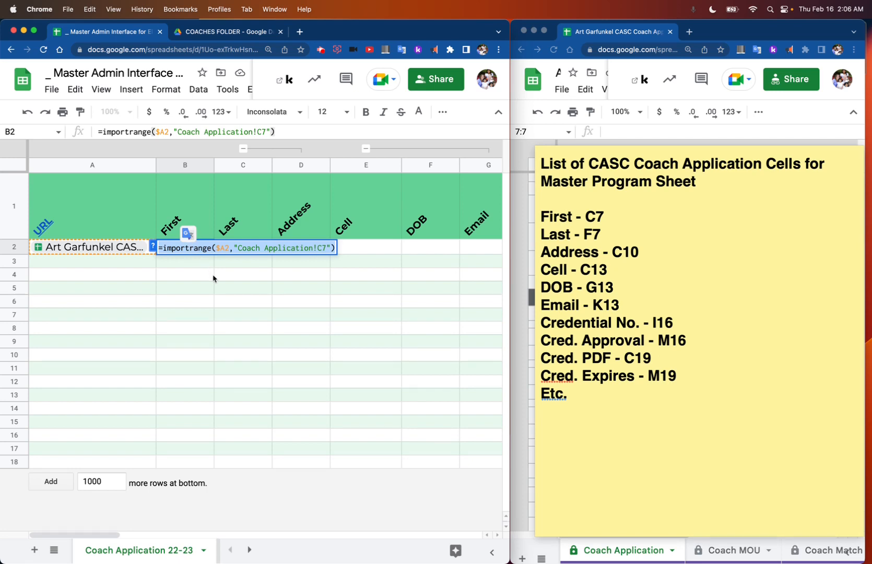
pyautogui.press('Return')
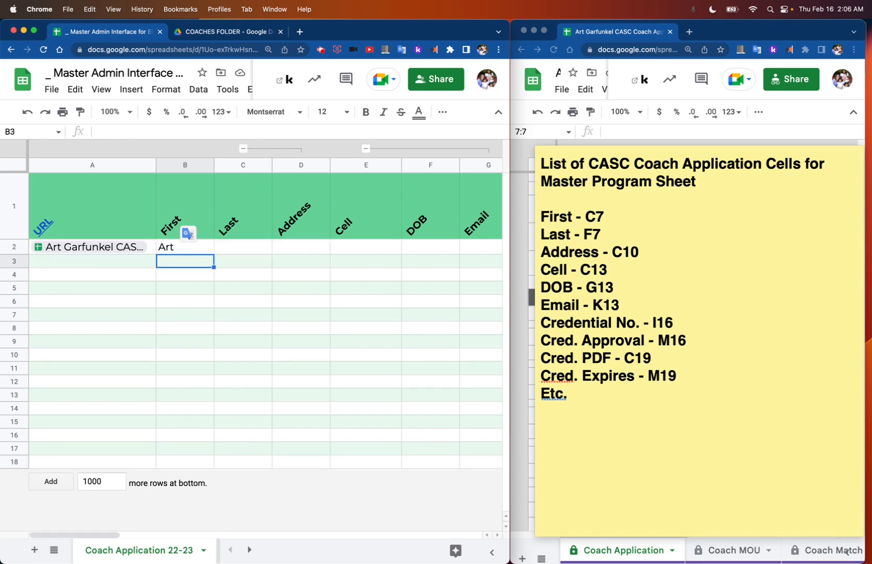
pyautogui.click(200, 249)
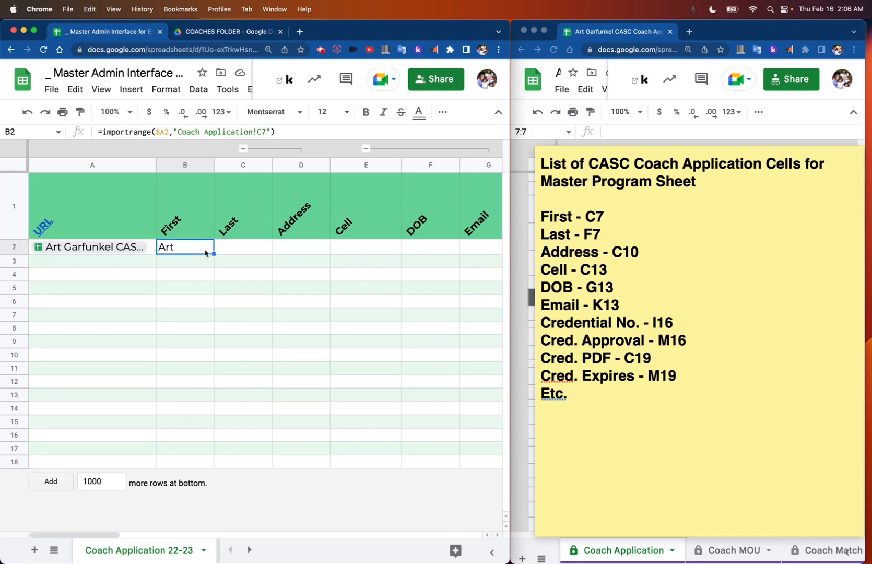
pyautogui.moveTo(213, 254); pyautogui.dragTo(234, 254)
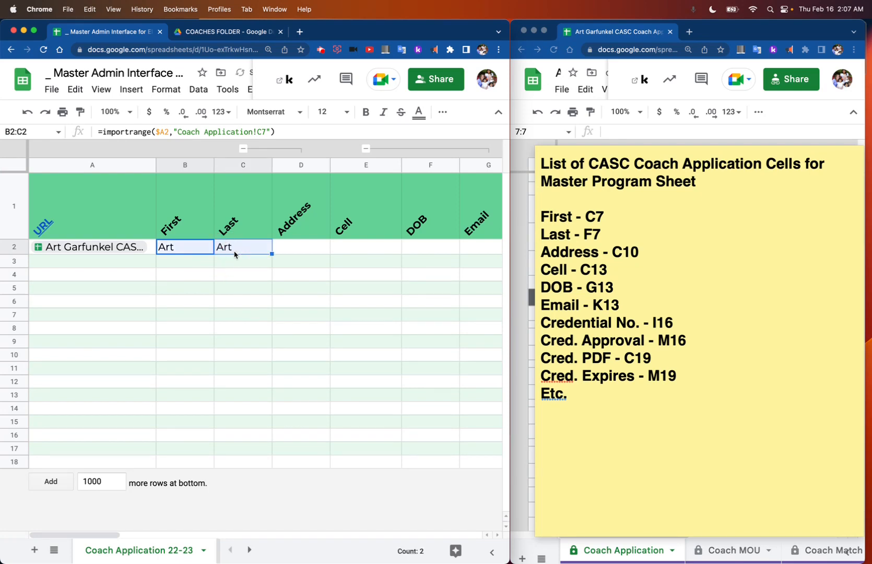
# Step: Change the range in the C2 formula to "Coach Application!F7" so it imports the last name
pyautogui.click(196, 251)
pyautogui.click(236, 252)
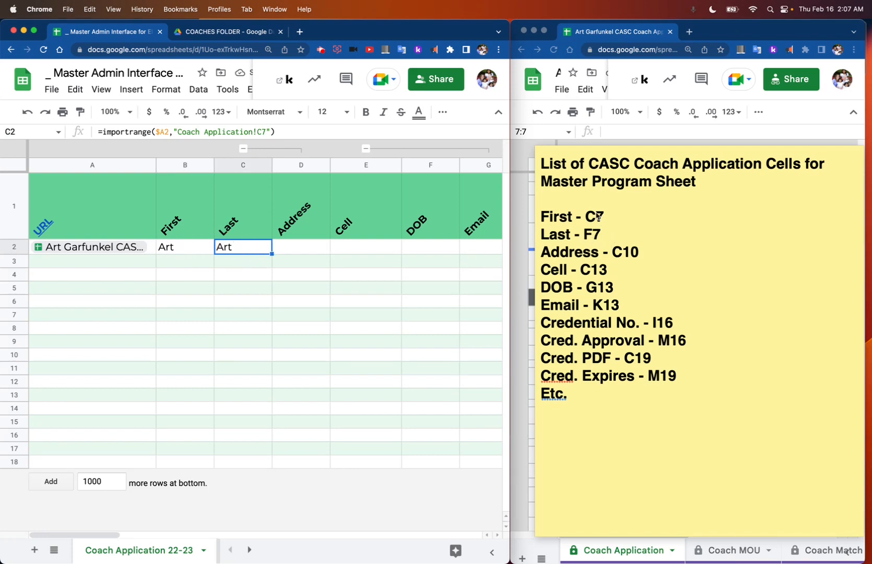
pyautogui.click(241, 252)
pyautogui.click(240, 251)
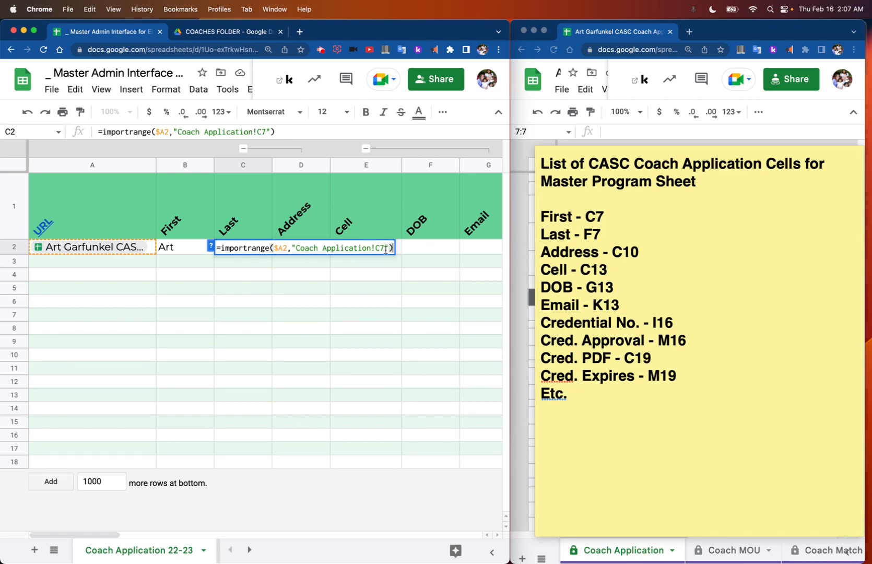
pyautogui.click(381, 249)
pyautogui.press('BackSpace')
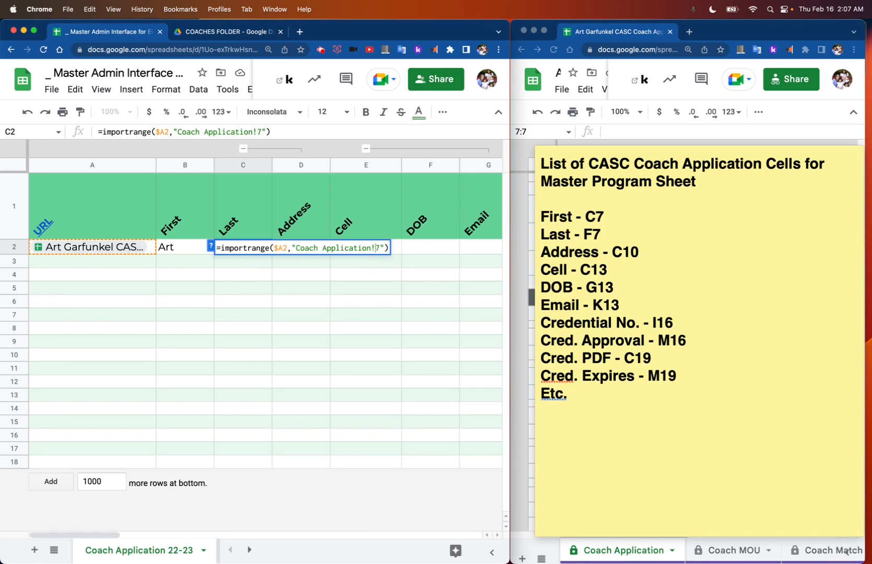
pyautogui.write('F')
pyautogui.press('Return')
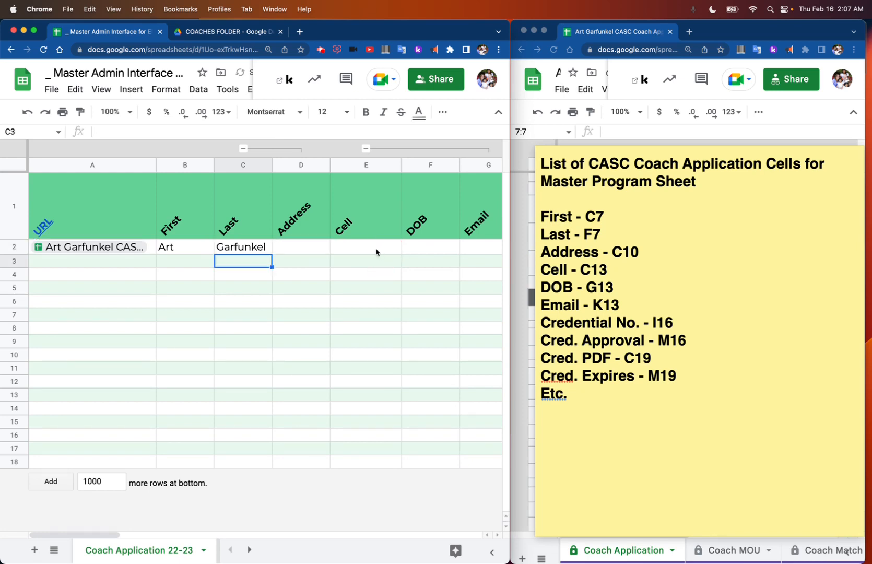
# Step: Fill the C2 import formula across into the Address cell D2 and highlight the Address reference C10 in the note
pyautogui.click(260, 249)
pyautogui.moveTo(270, 254); pyautogui.dragTo(288, 253)
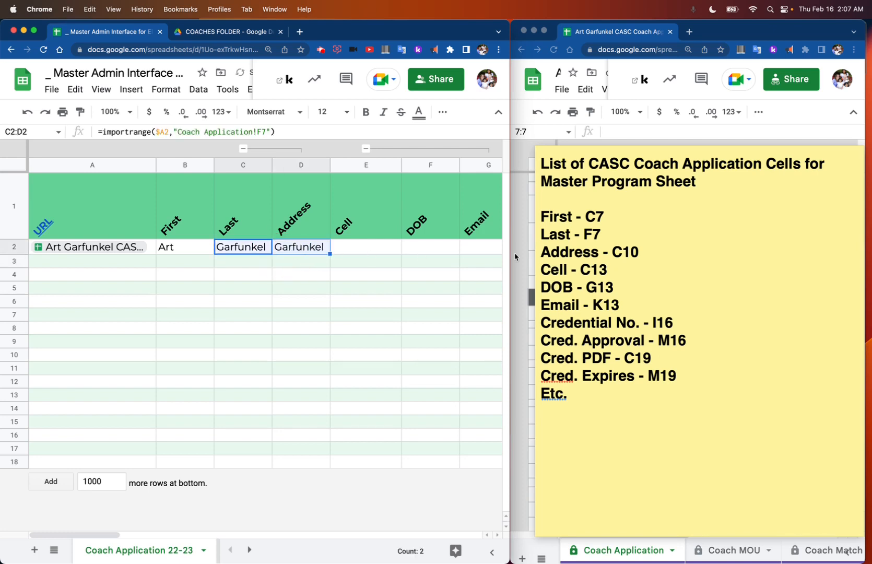
pyautogui.click(619, 256)
pyautogui.moveTo(613, 253); pyautogui.dragTo(635, 253)
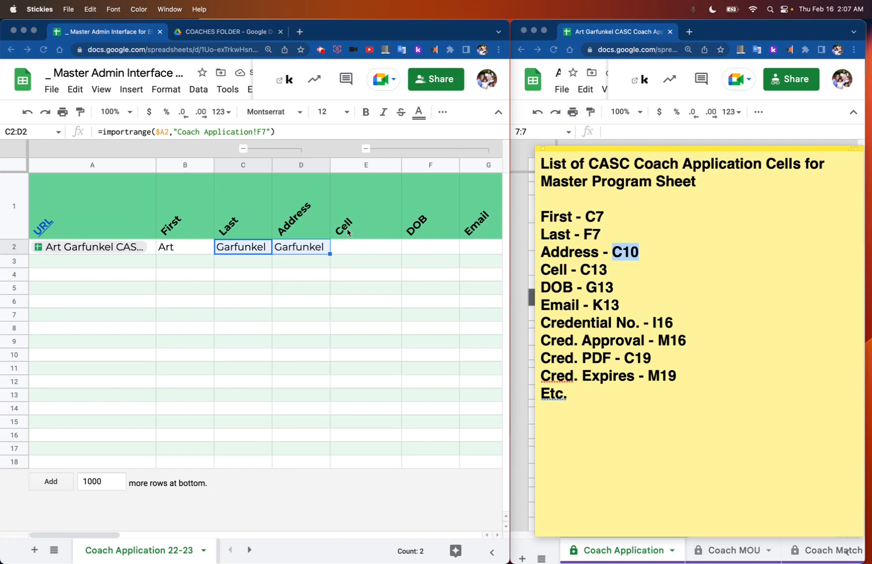
# Step: Change the range in the D2 formula to "Coach Application!C10" so it imports the address
pyautogui.doubleClick(295, 247)
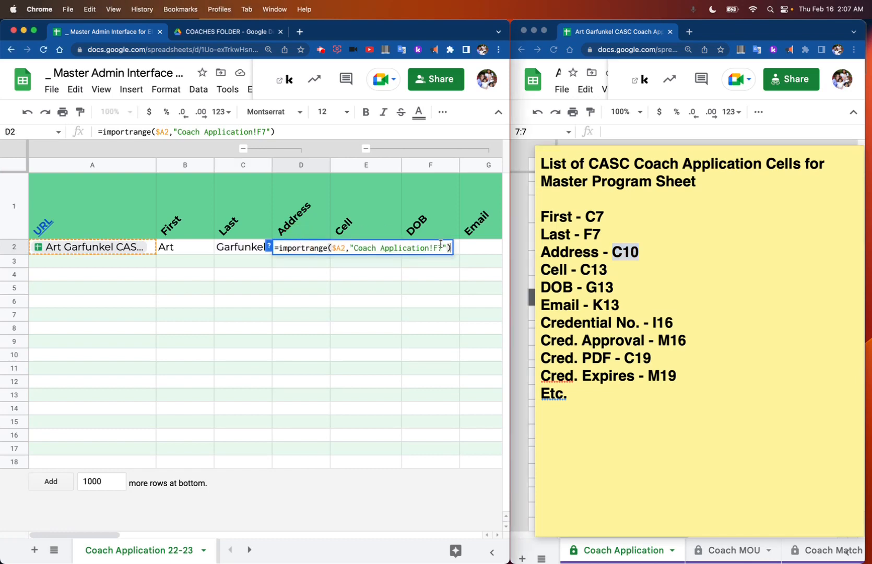
pyautogui.click(441, 245)
pyautogui.press('BackSpace')
pyautogui.press('BackSpace')
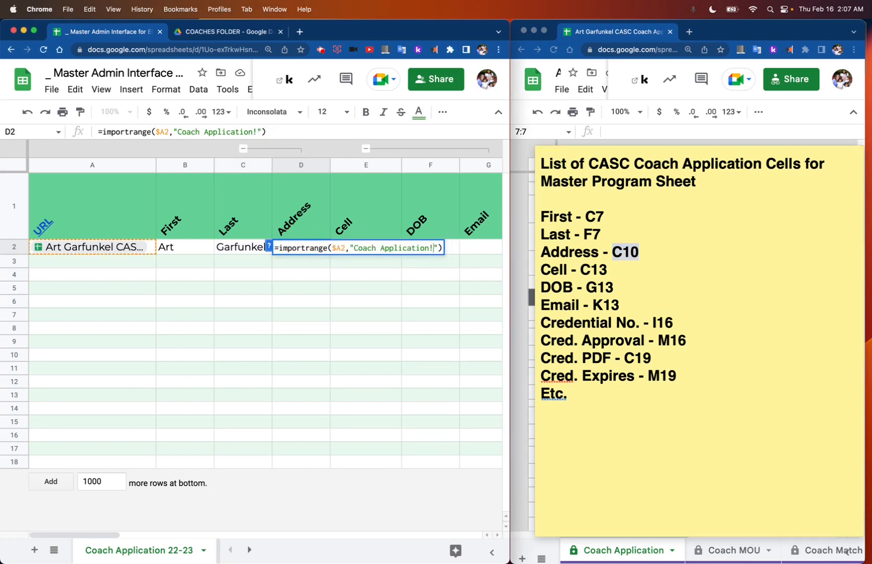
pyautogui.write('C10')
pyautogui.press('Return')
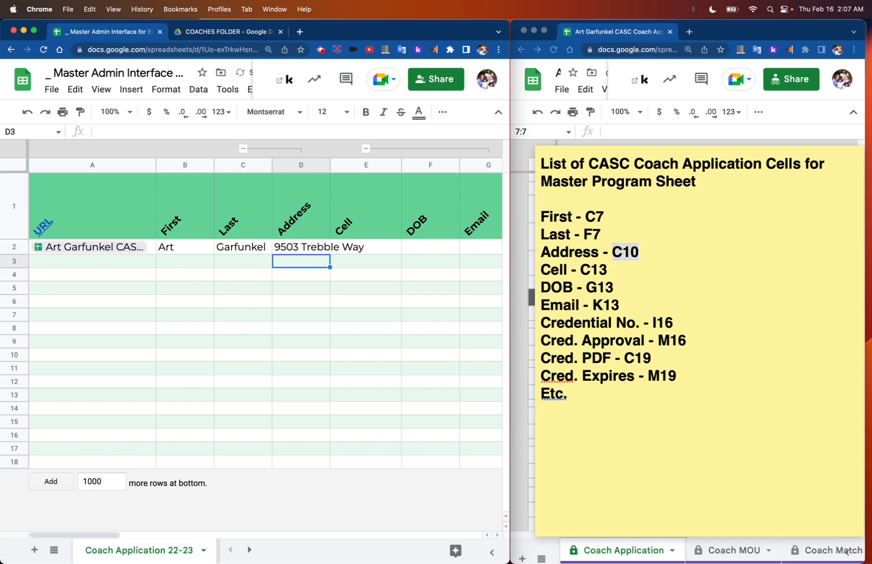
# Step: Fill the D2 formula across through G2 and change the range in the Cell formula E2 to "Coach Application!C13"
pyautogui.click(293, 249)
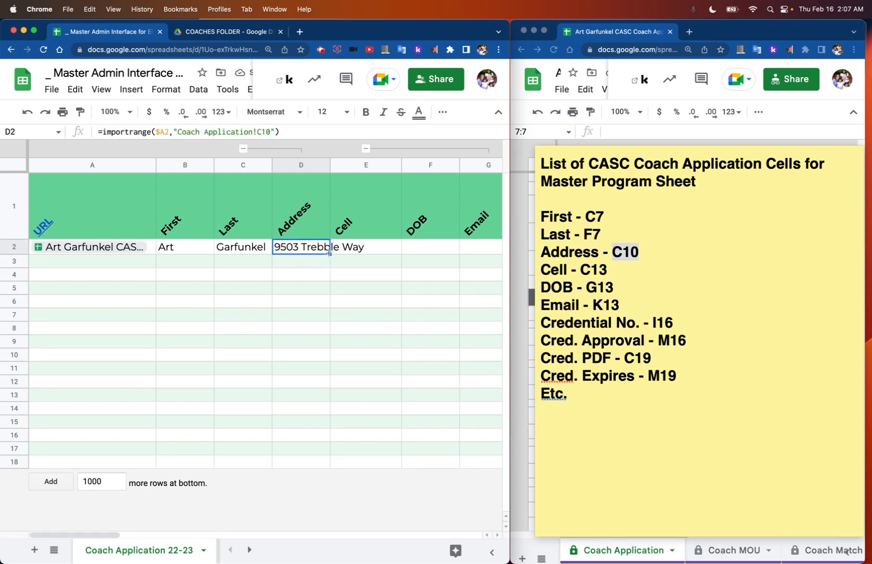
pyautogui.moveTo(329, 253); pyautogui.dragTo(466, 249)
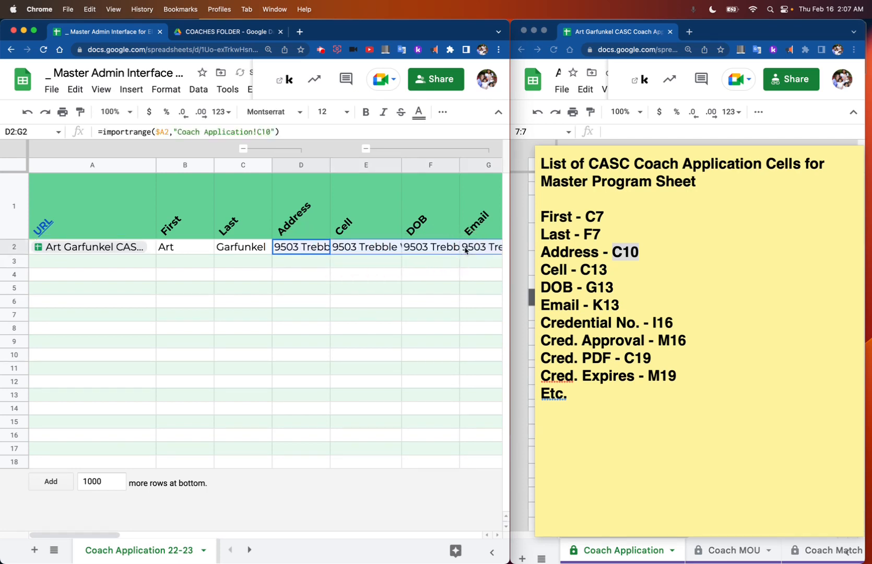
pyautogui.doubleClick(364, 250)
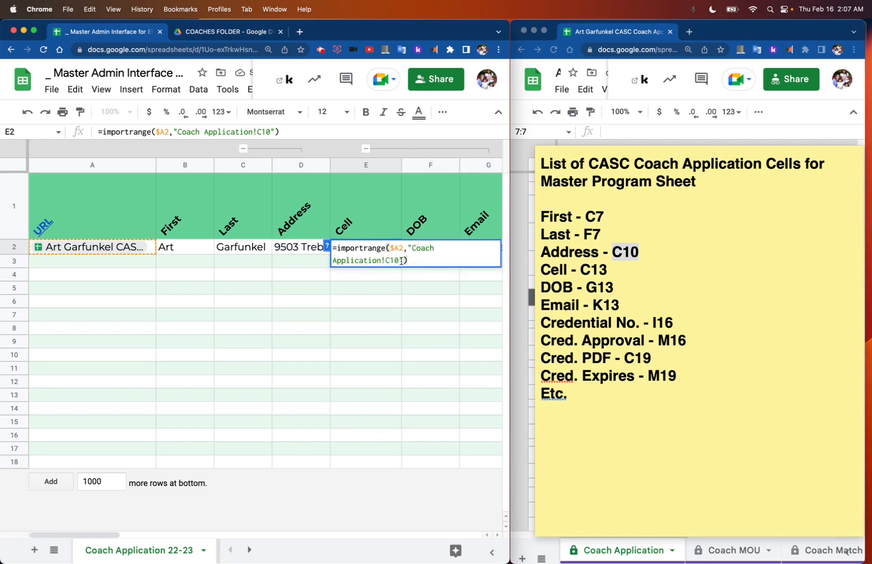
pyautogui.click(398, 260)
pyautogui.press('BackSpace')
pyautogui.write('3')
pyautogui.press('Return')
# Step: Change the range in the DOB formula F2 to "Coach Application!G13"
pyautogui.doubleClick(414, 253)
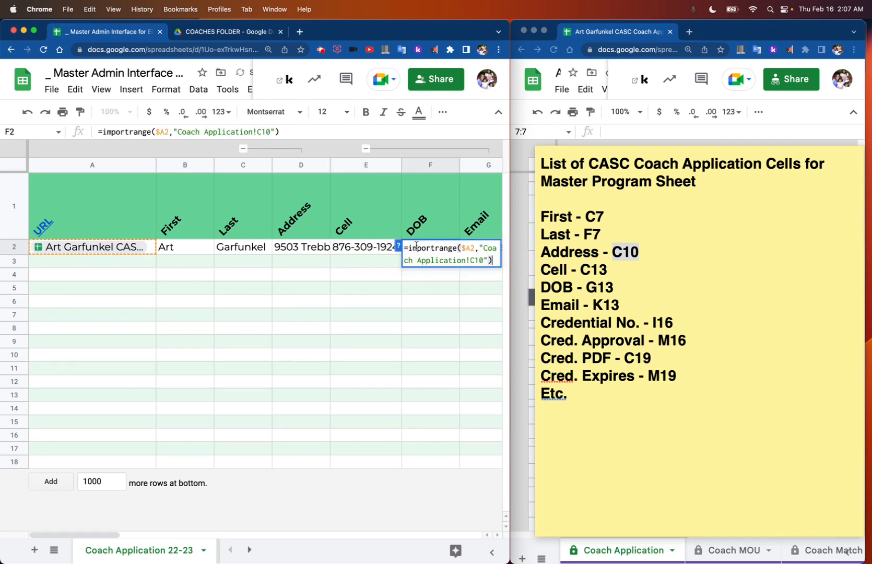
pyautogui.click(482, 261)
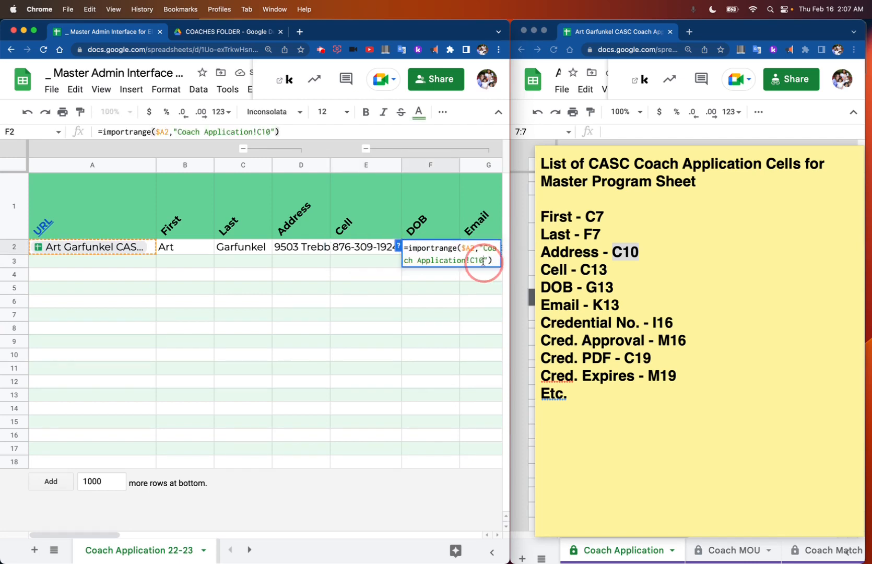
pyautogui.press('BackSpace')
pyautogui.press('BackSpace')
pyautogui.press('BackSpace')
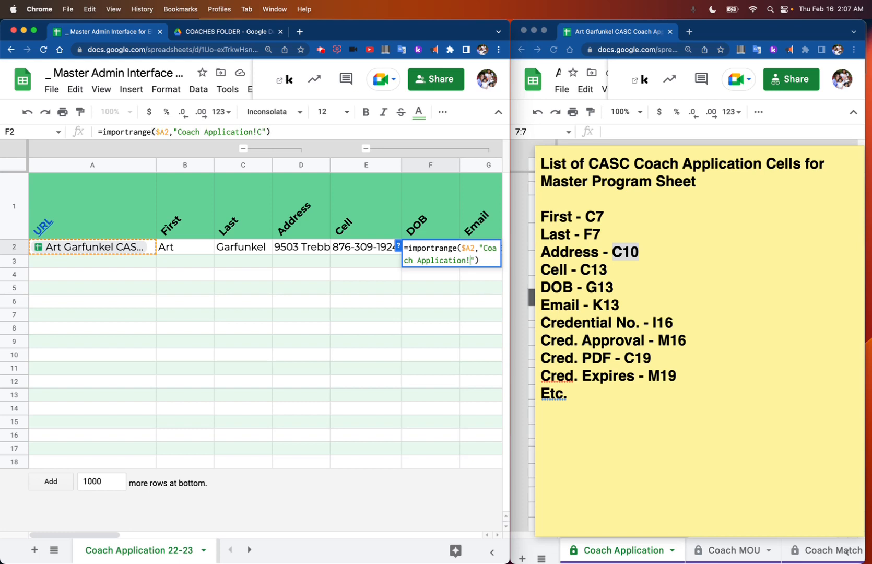
pyautogui.write('G13')
pyautogui.press('Return')
# Step: Change the range in the Email formula G2 to "Coach Application!K13"
pyautogui.hscroll(5, 471, 269)
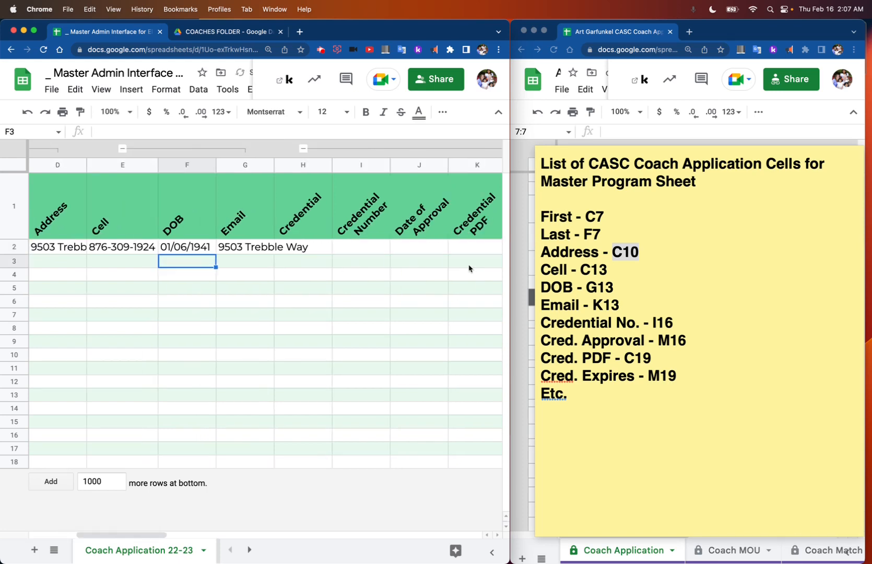
pyautogui.doubleClick(243, 246)
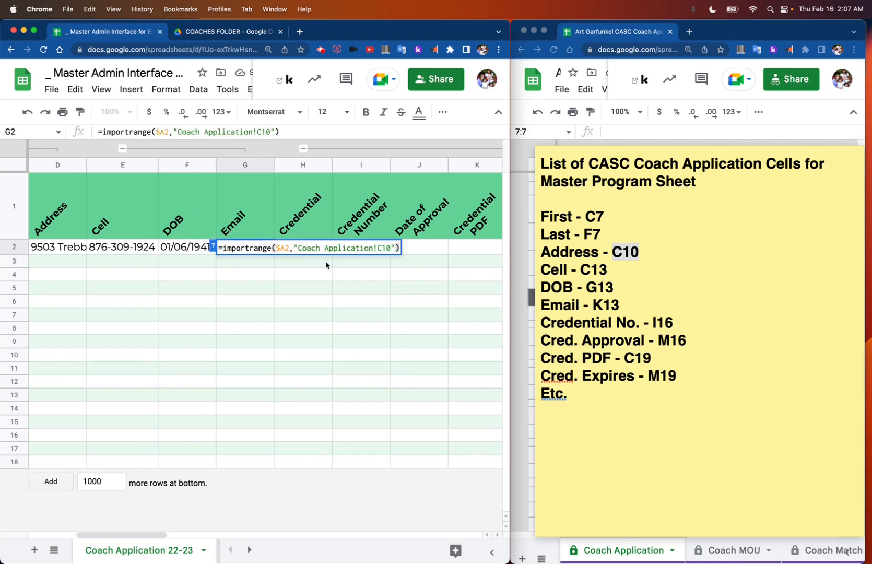
pyautogui.click(389, 248)
pyautogui.press('BackSpace')
pyautogui.press('BackSpace')
pyautogui.press('BackSpace')
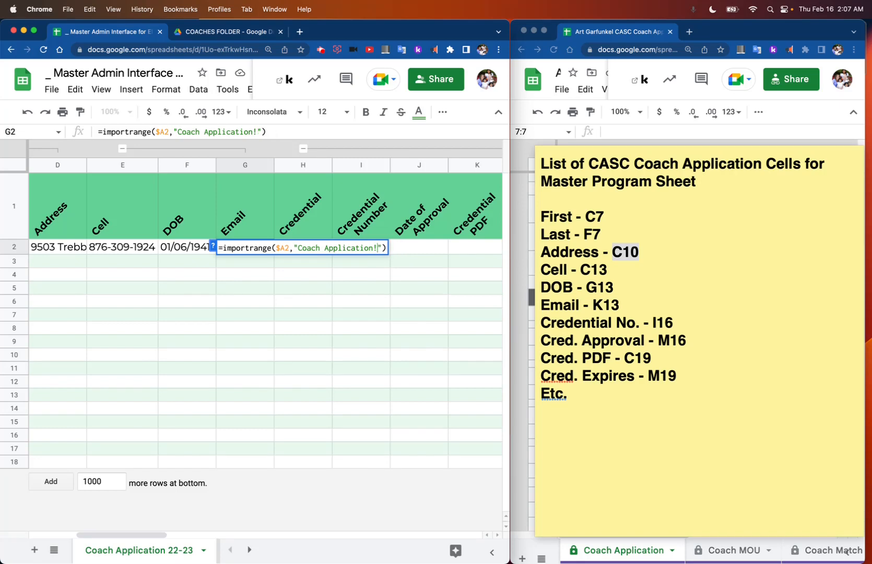
pyautogui.write('K13')
pyautogui.press('Return')
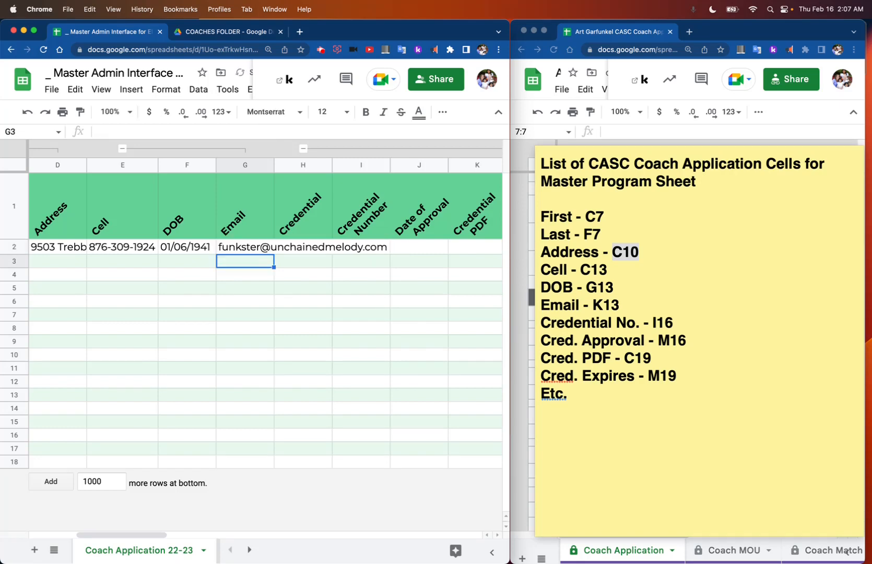
# Step: Review the imported details in row 2 and highlight the note's entries from Email through Etc
pyautogui.hscroll(-3, 364, 281)
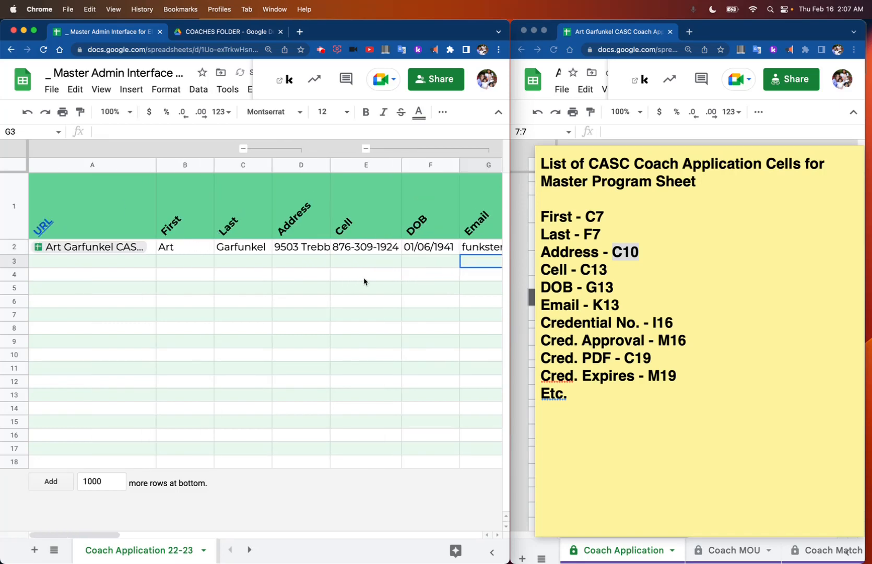
pyautogui.hscroll(2, 371, 282)
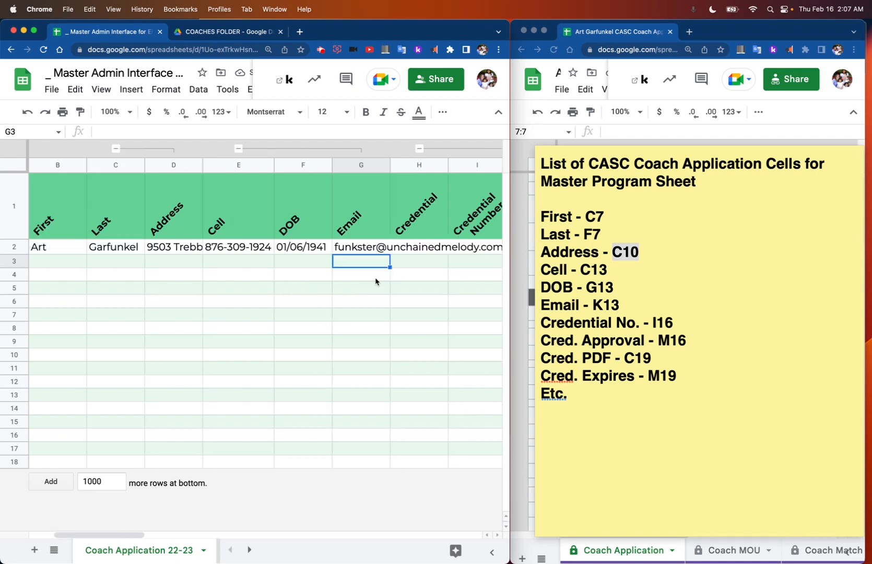
pyautogui.click(602, 312)
pyautogui.moveTo(603, 307); pyautogui.dragTo(605, 393)
pyautogui.click(403, 309)
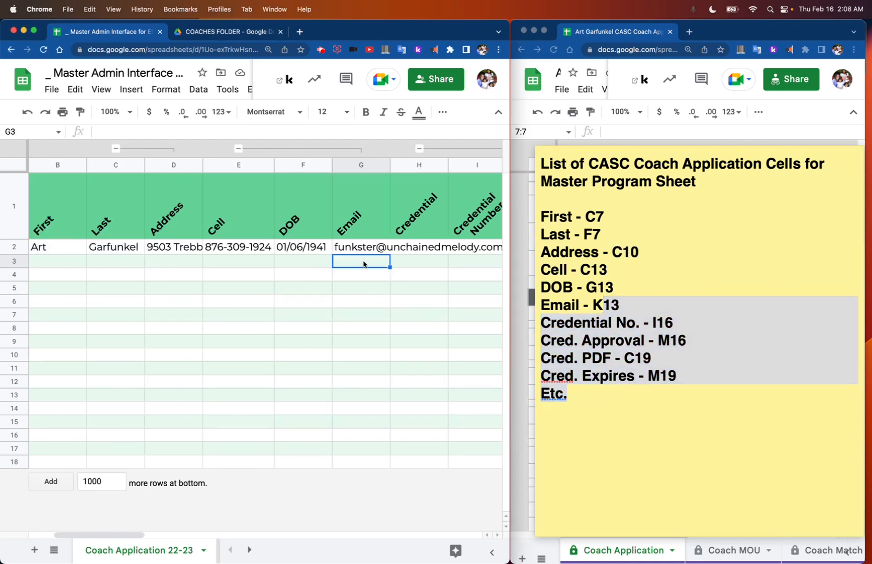
# Step: Switch to the second Coach Application 22-23 sheet with all coaches, look across its columns, and widen the browser window
pyautogui.hscroll(-2, 291, 258)
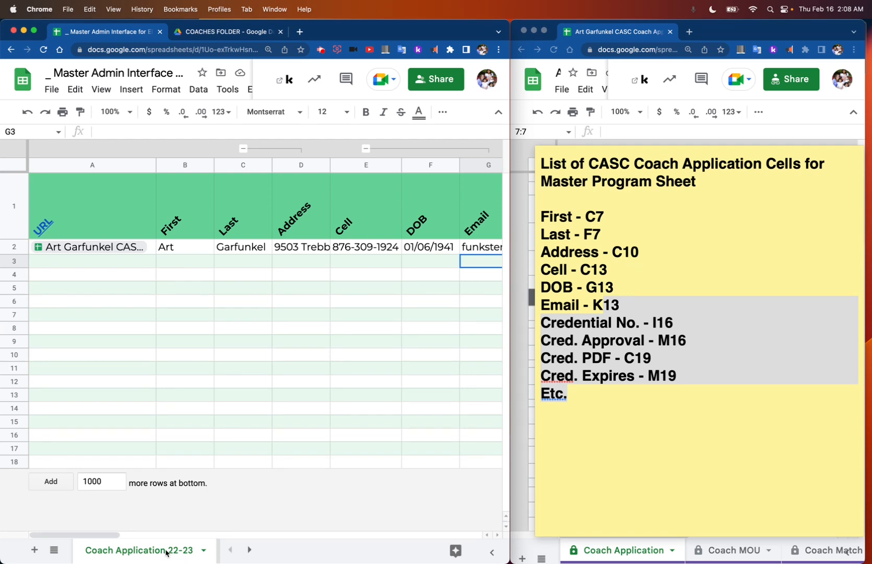
pyautogui.hscroll(3, 166, 551)
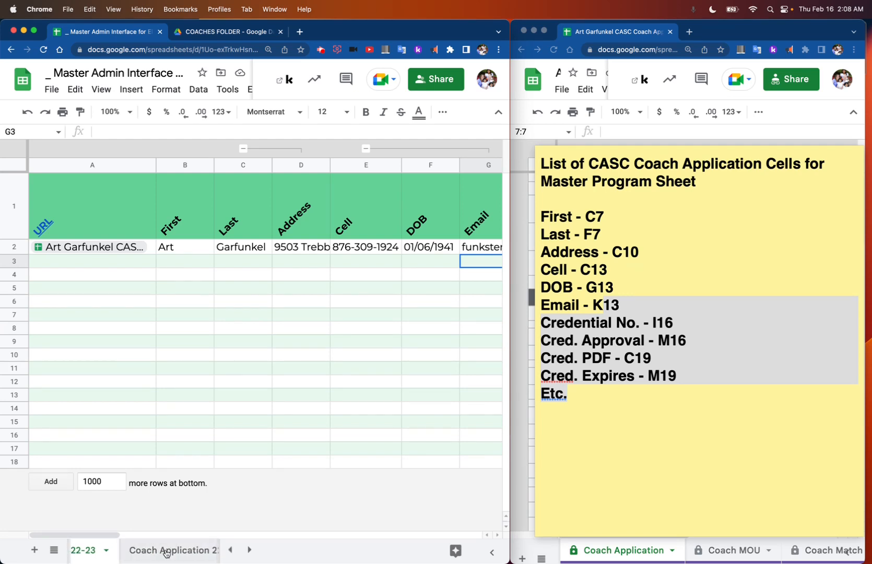
pyautogui.click(166, 552)
pyautogui.hscroll(4, 211, 459)
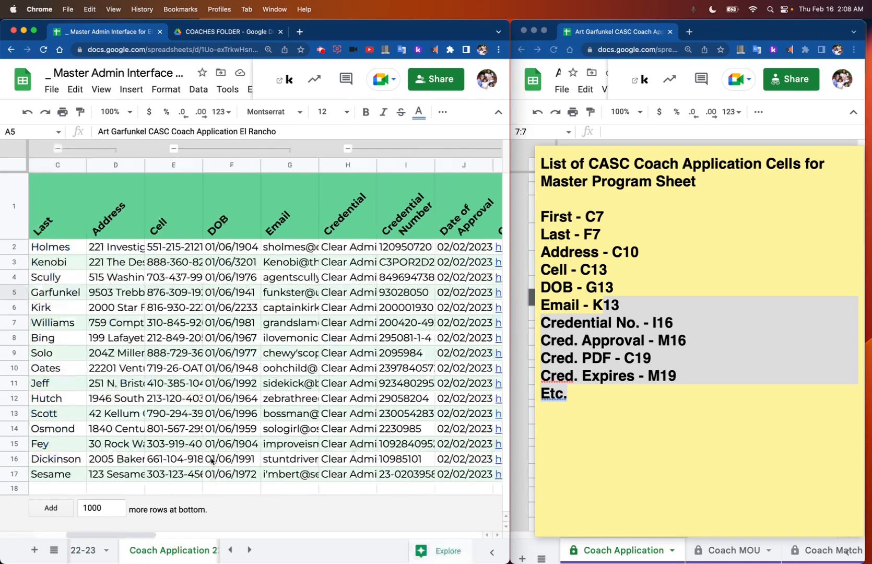
pyautogui.hscroll(2, 211, 460)
pyautogui.hscroll(-6, 212, 459)
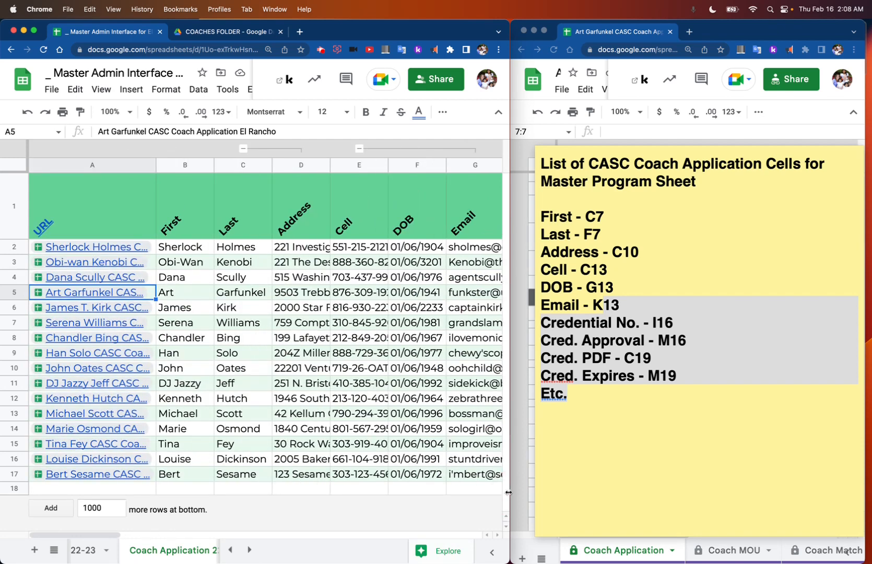
pyautogui.moveTo(508, 492); pyautogui.dragTo(770, 470)
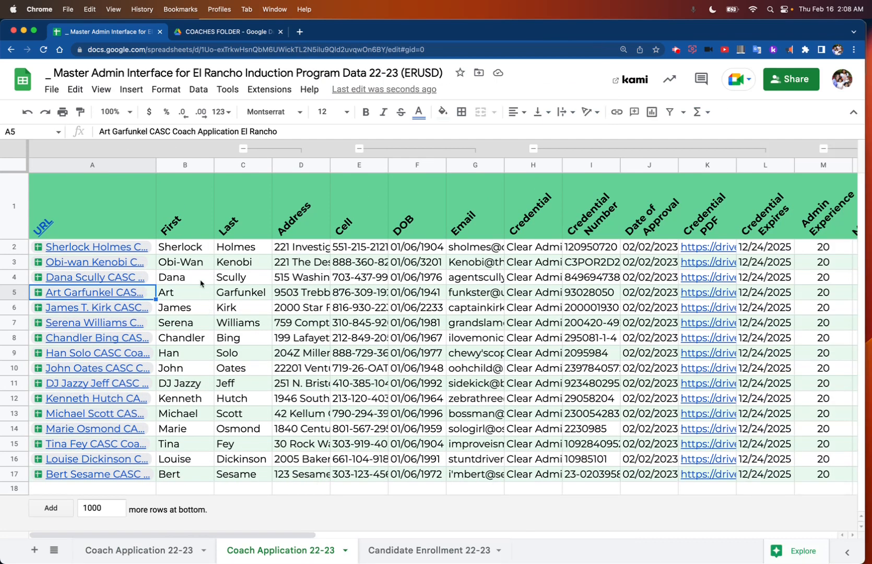
# Step: Clear the imported data in B3:AM18, keeping the coach links and the formulas in row 2
pyautogui.click(191, 263)
pyautogui.hscroll(15, 191, 263)
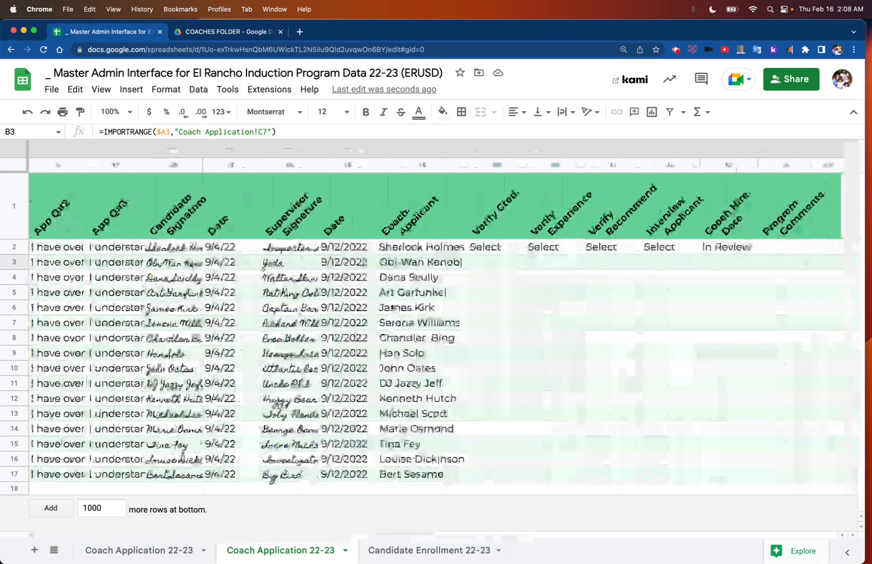
pyautogui.keyDown('shift'); pyautogui.click(822, 488); pyautogui.keyUp('shift')
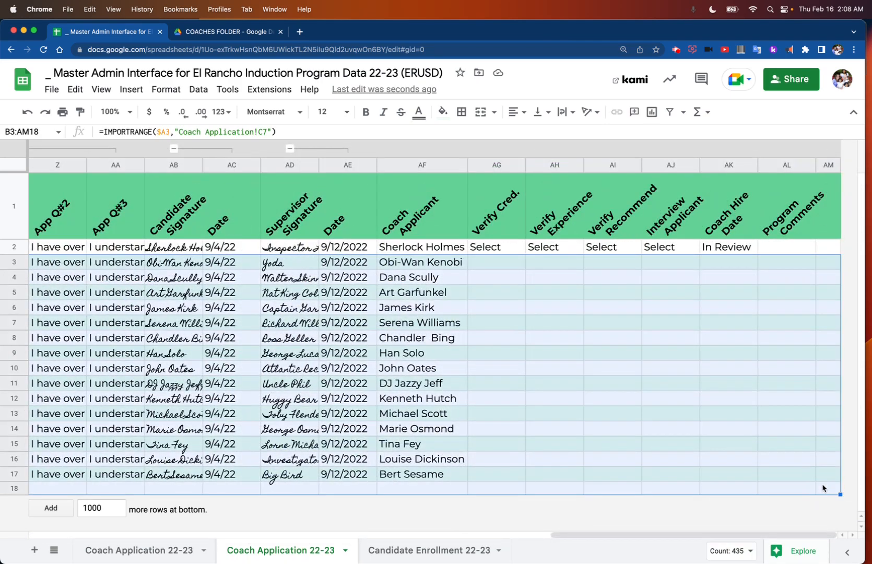
pyautogui.press('Delete')
# Step: Inspect the import formulas in row 2, from First in B2 to the Coach Hire Date through Coach Applicant columns
pyautogui.hscroll(-15, 321, 362)
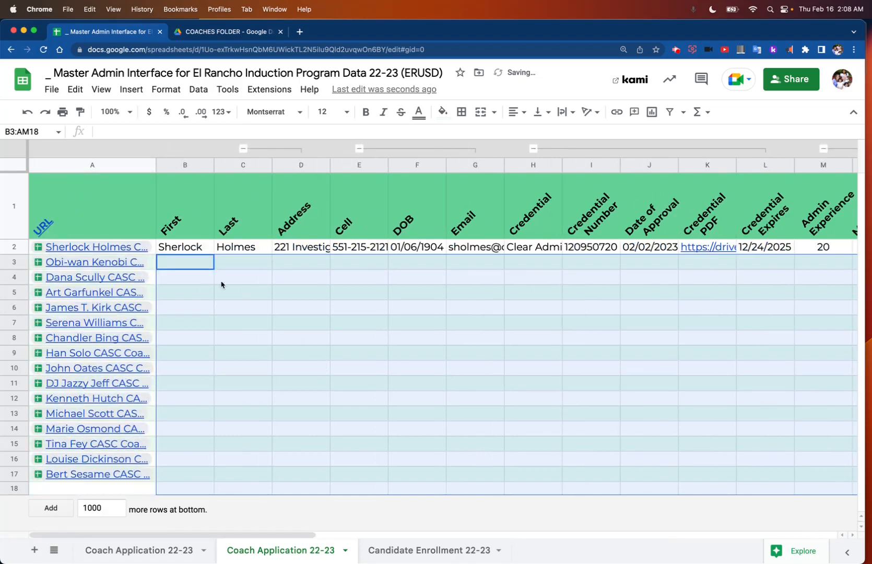
pyautogui.click(194, 251)
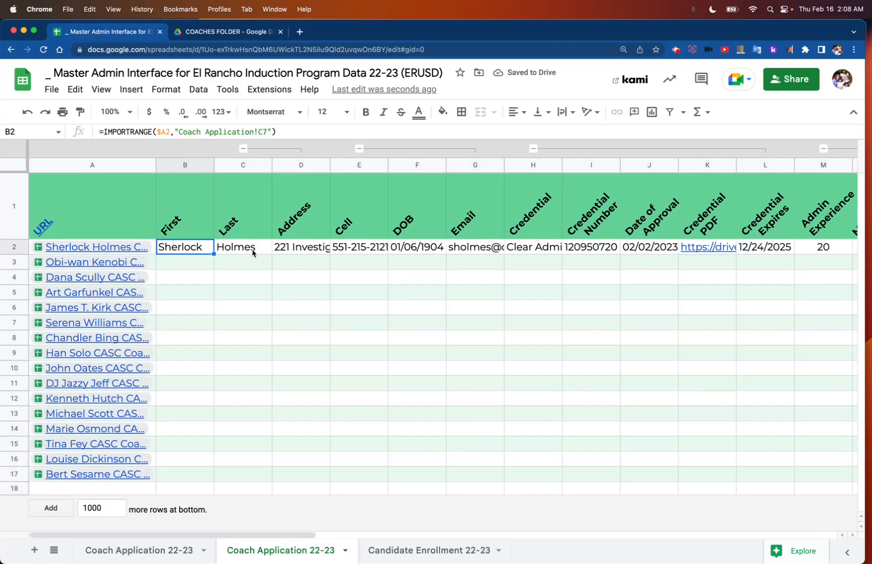
pyautogui.hscroll(20, 252, 252)
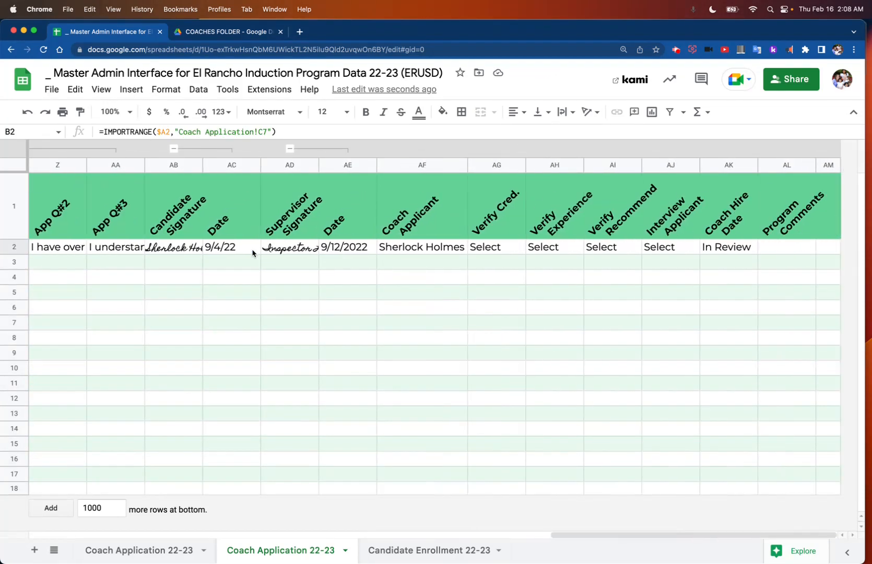
pyautogui.click(722, 244)
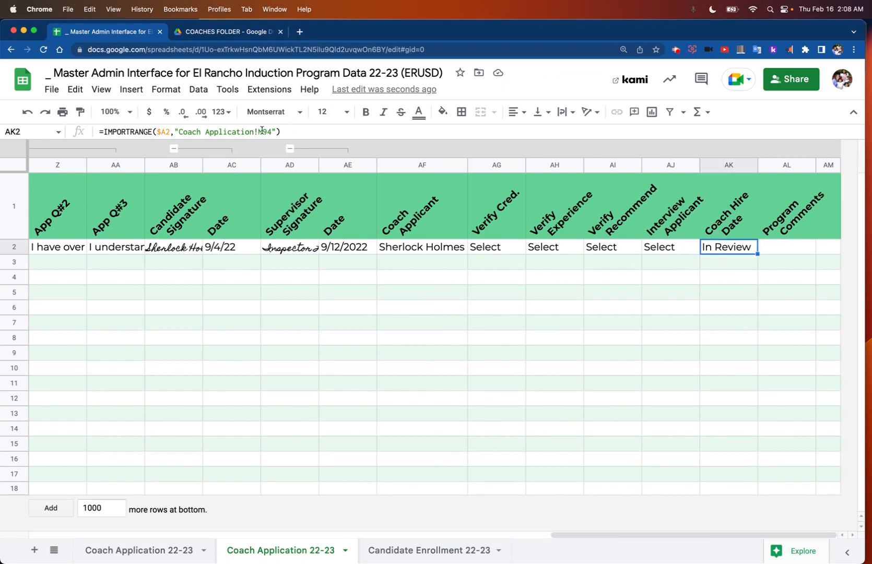
pyautogui.doubleClick(732, 249)
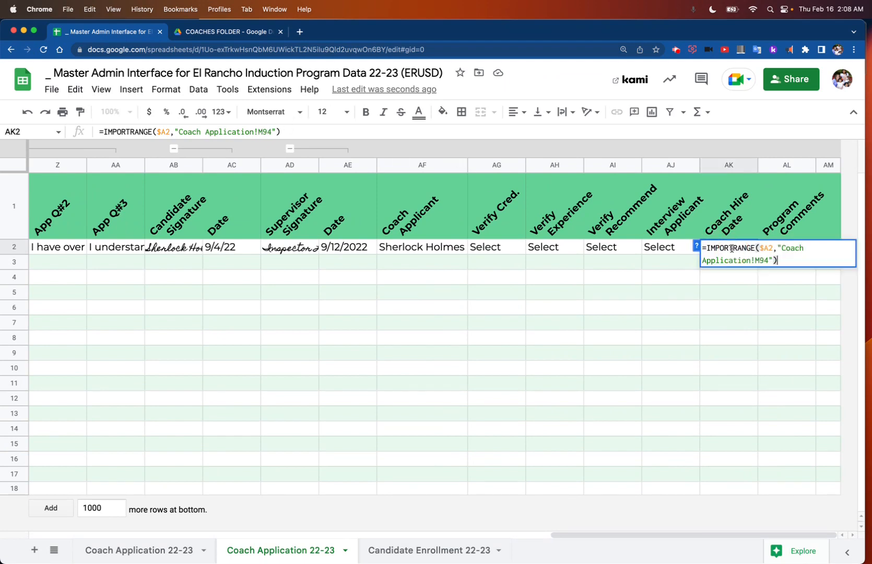
pyautogui.doubleClick(679, 253)
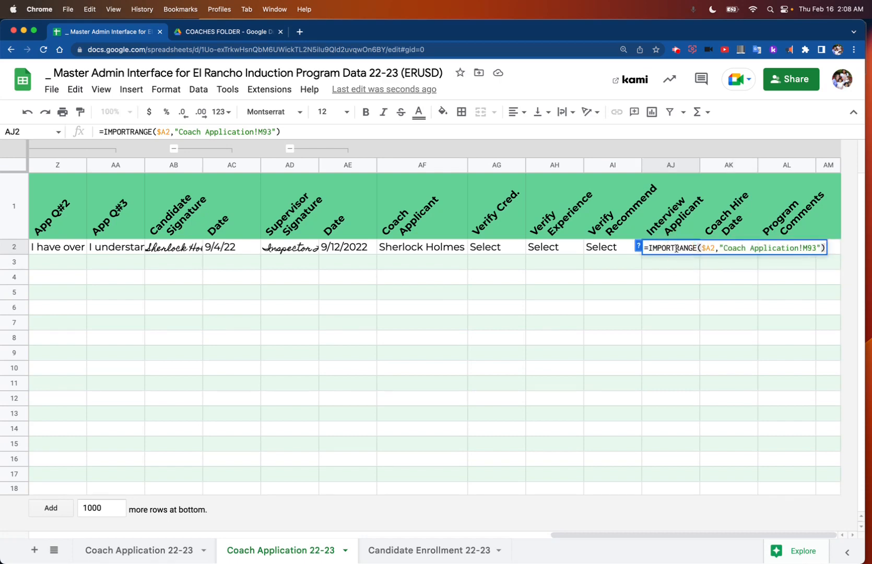
pyautogui.doubleClick(620, 251)
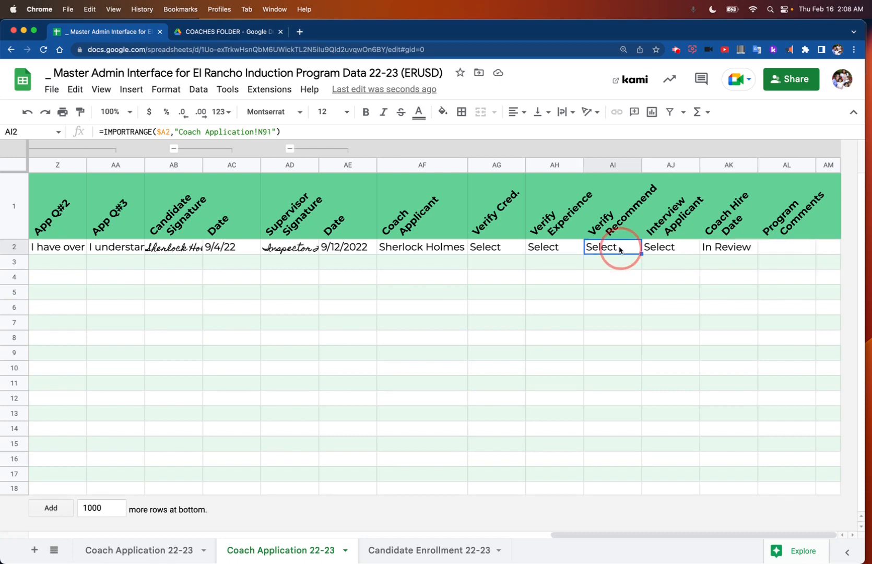
pyautogui.click(561, 248)
pyautogui.doubleClick(558, 248)
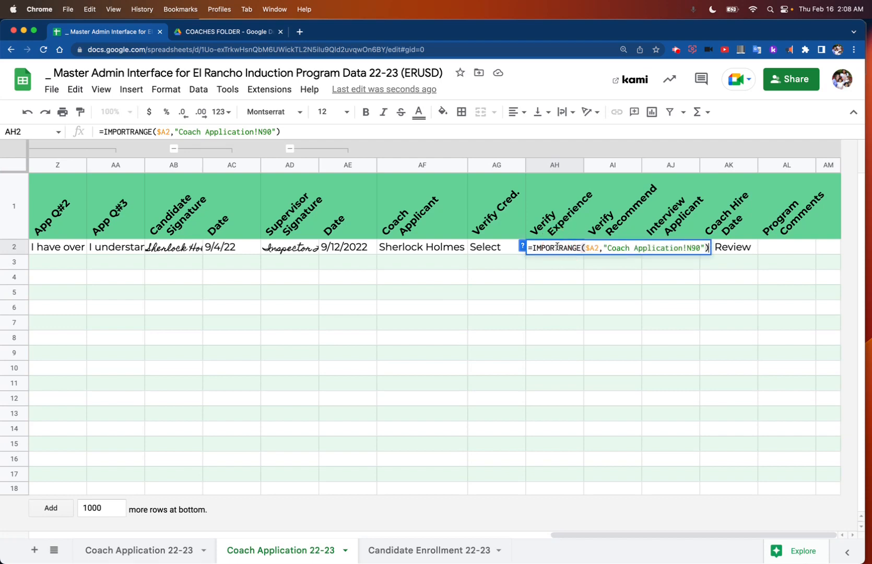
pyautogui.click(490, 251)
pyautogui.doubleClick(489, 249)
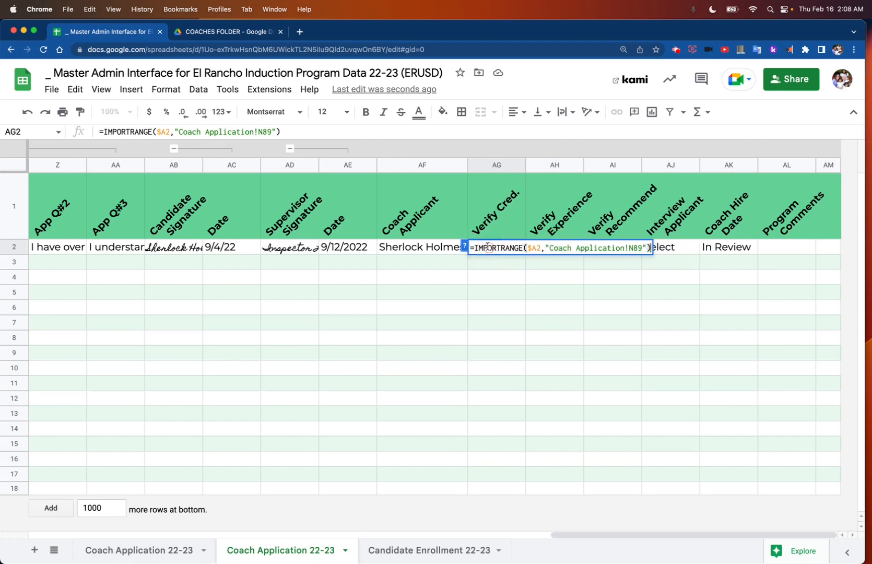
pyautogui.click(425, 251)
pyautogui.doubleClick(425, 251)
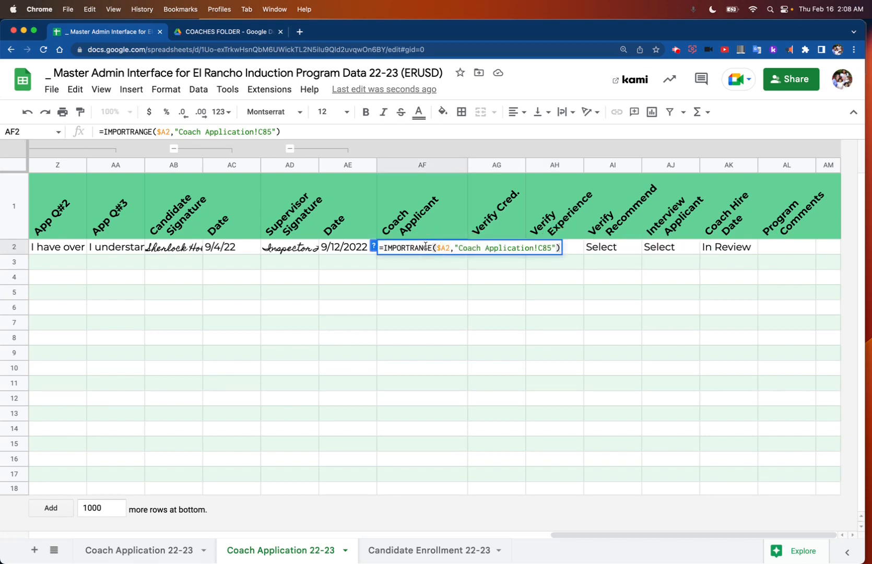
# Step: Inspect the import formulas behind the supervisor's signature and its date in AE2 and AD2
pyautogui.click(349, 248)
pyautogui.doubleClick(349, 247)
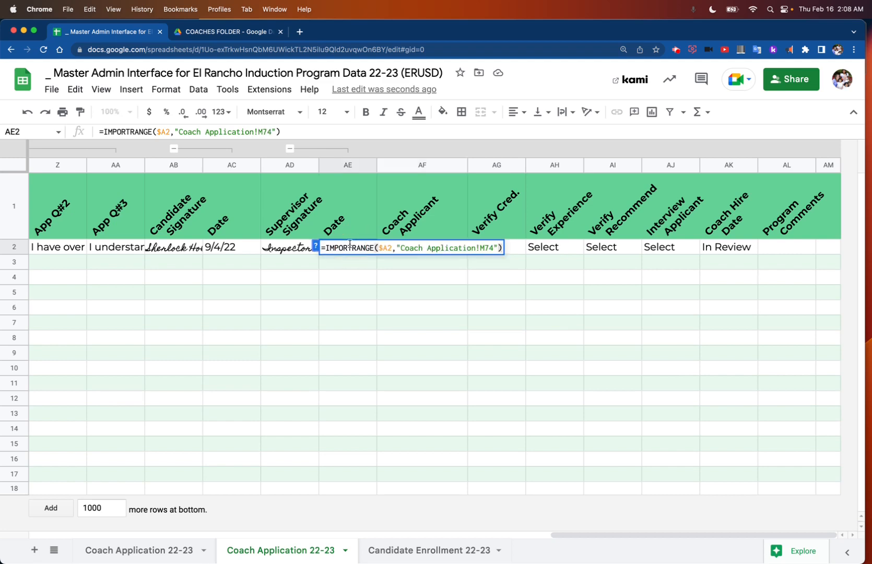
pyautogui.click(292, 249)
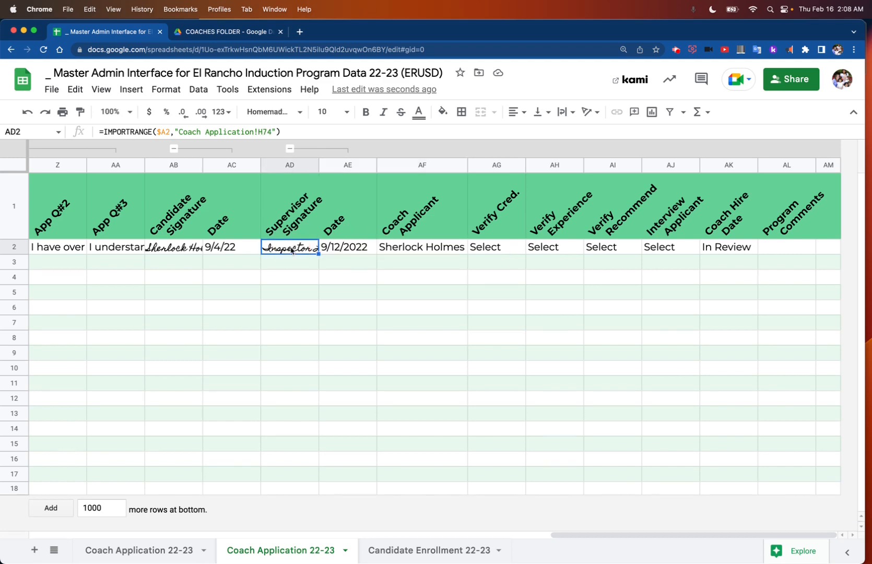
# Step: Go through the coach application links in the URL column from A3 to A17, and select the whole column
pyautogui.hscroll(-15, 292, 249)
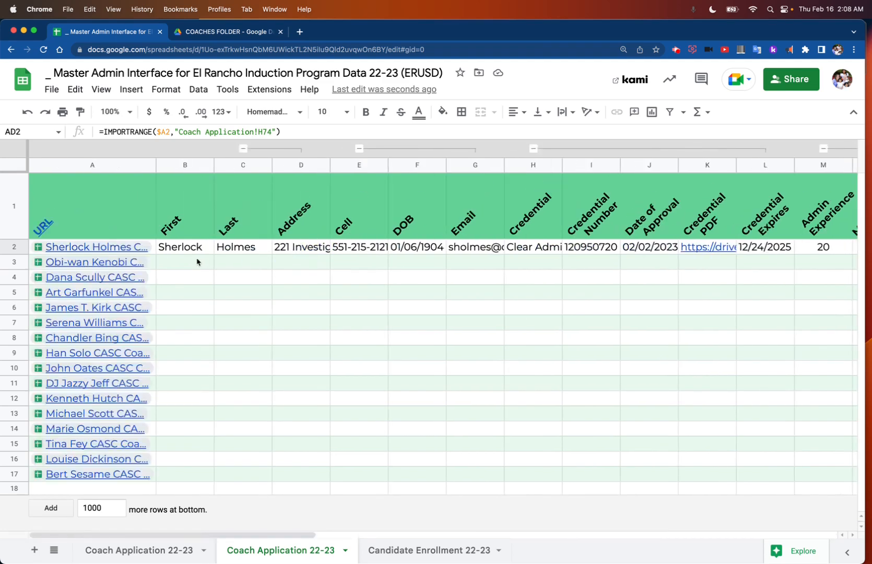
pyautogui.click(152, 266)
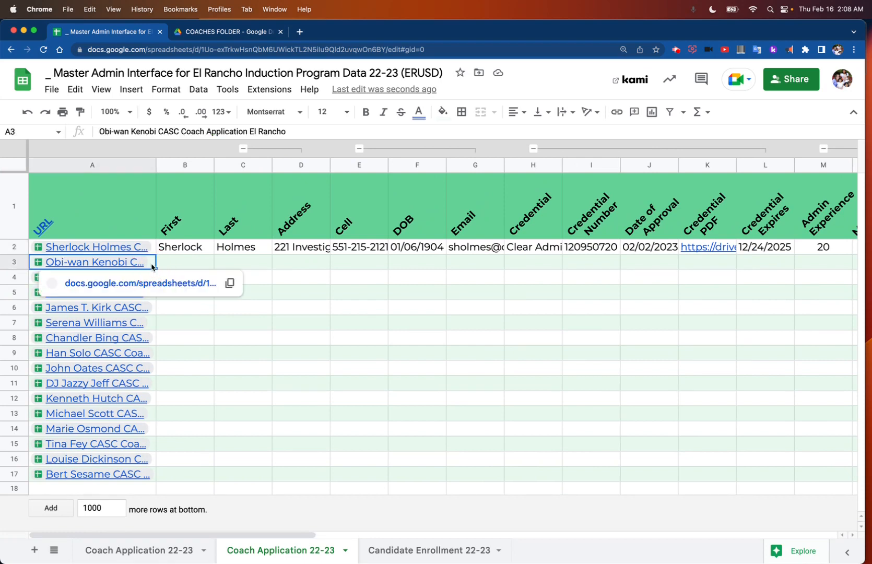
pyautogui.press('Down')
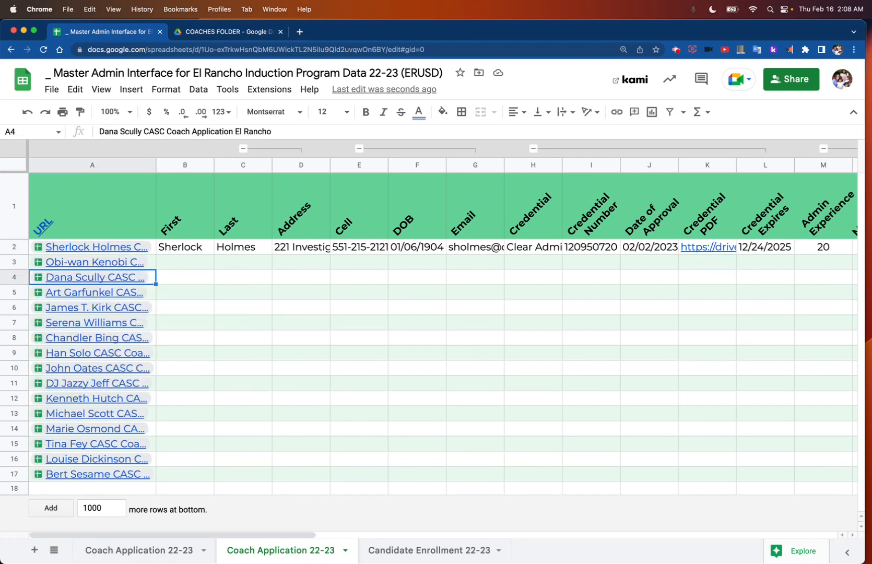
pyautogui.press('Down')
pyautogui.press('Down')
pyautogui.press('Down')
pyautogui.press('Down')
pyautogui.press('Down')
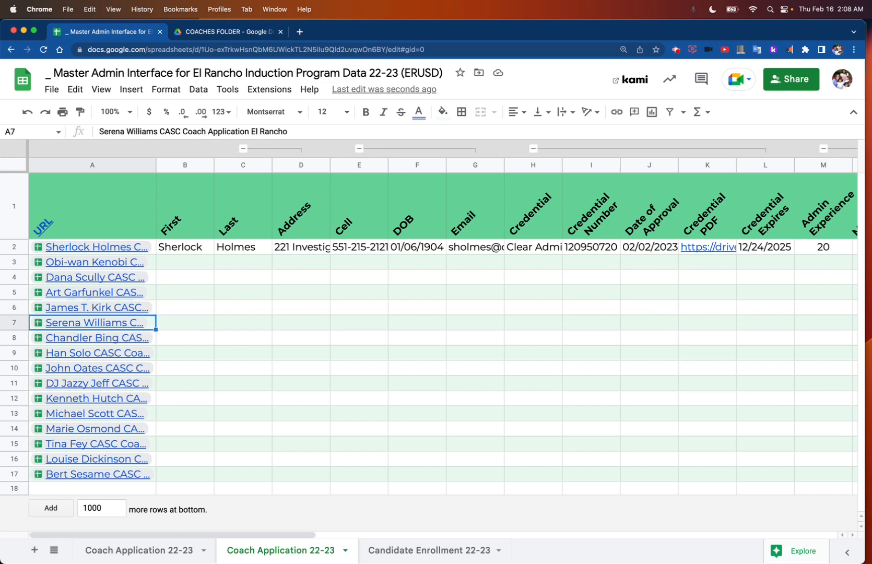
pyautogui.press('Down')
pyautogui.press('Down')
pyautogui.press('Down')
pyautogui.press('Down')
pyautogui.press('Down')
pyautogui.press('Down')
pyautogui.press('Down')
pyautogui.press('Down')
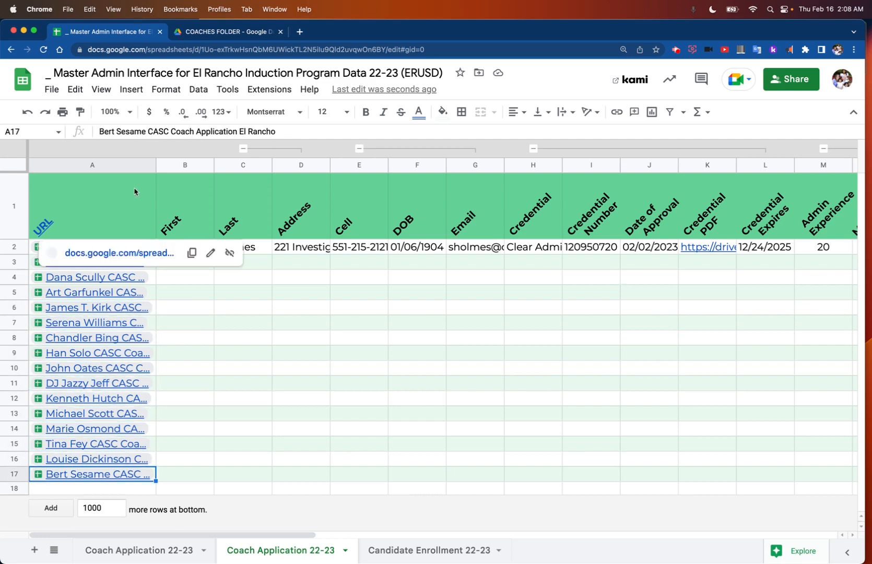
pyautogui.click(131, 166)
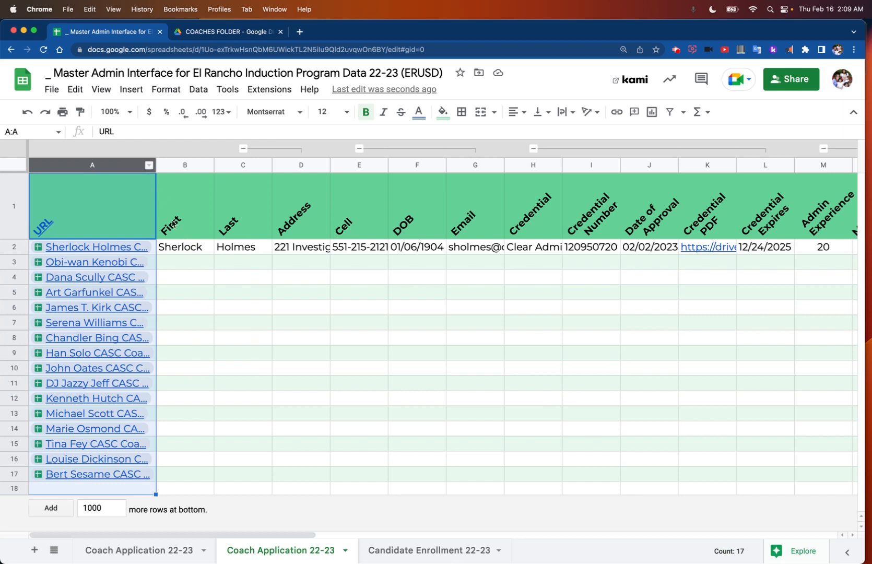
# Step: Check the $A2 reference in the First import formula in B2 and fill the formula down to B3
pyautogui.click(183, 249)
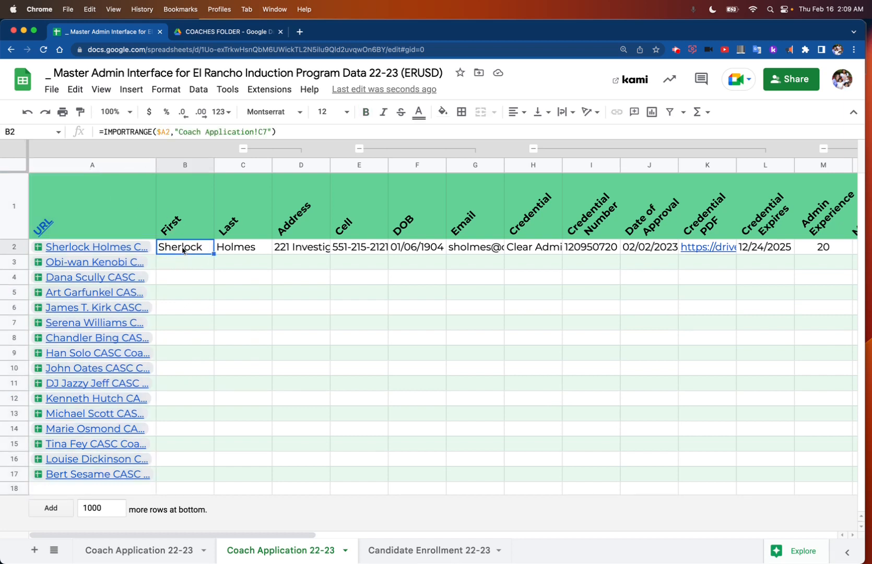
pyautogui.doubleClick(182, 248)
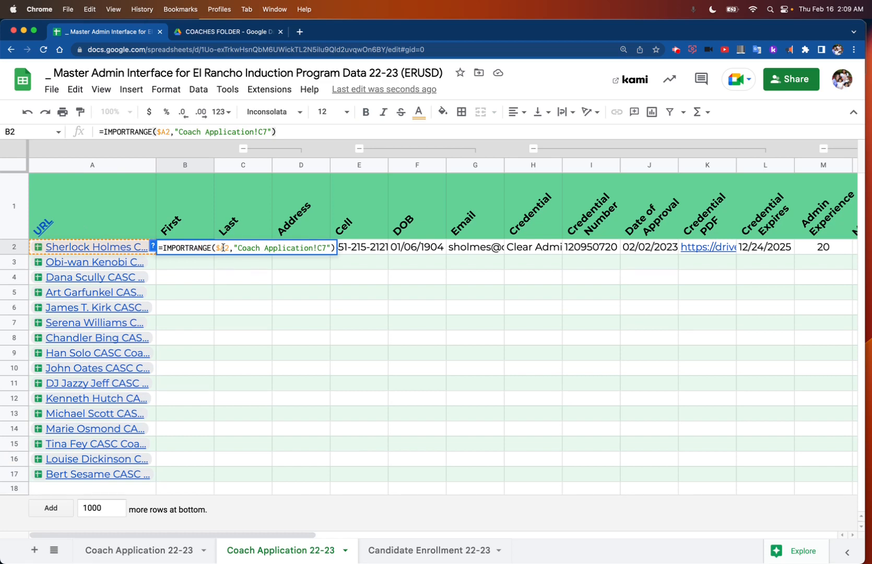
pyautogui.click(224, 247)
pyautogui.click(210, 267)
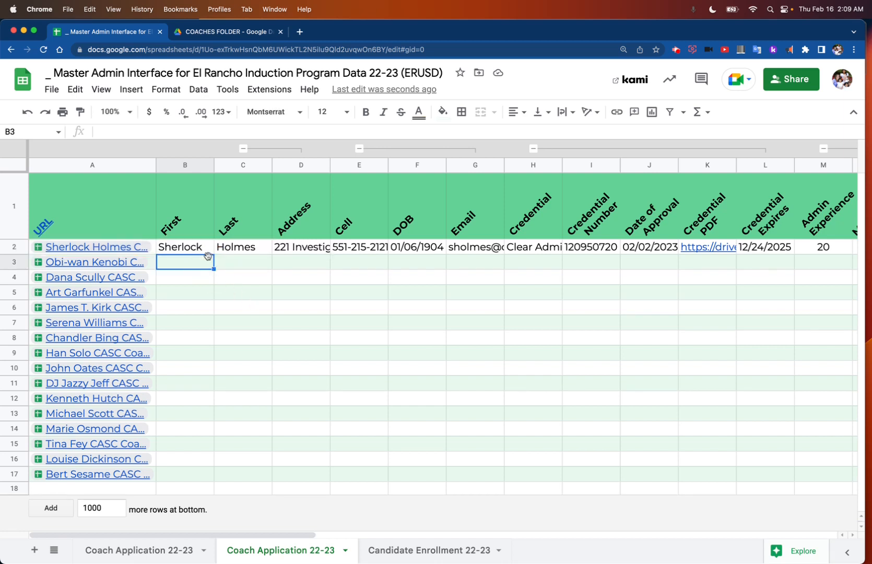
pyautogui.click(205, 251)
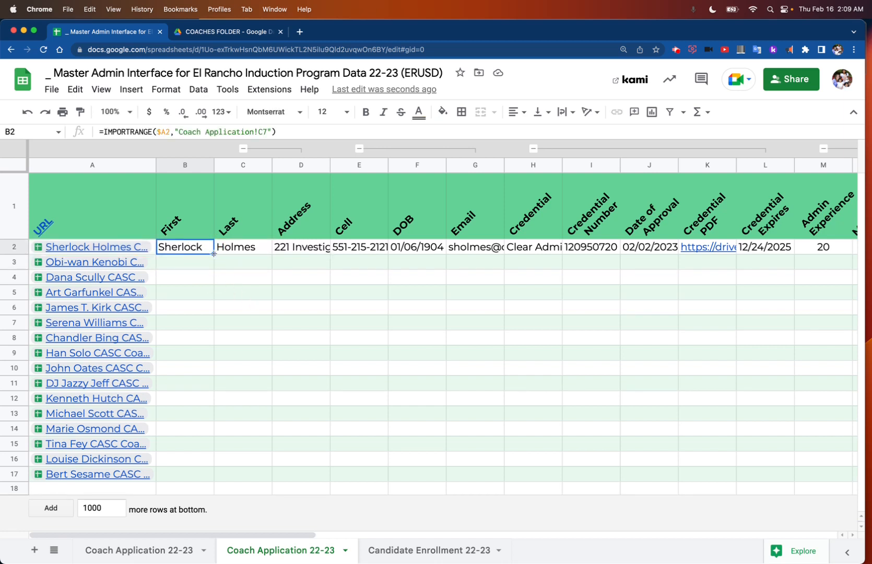
pyautogui.moveTo(213, 253); pyautogui.dragTo(216, 264)
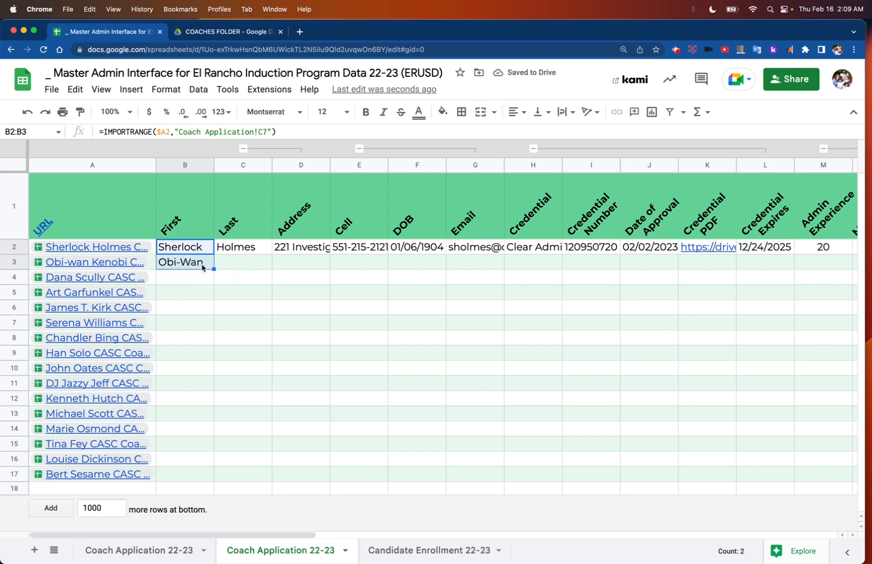
# Step: Check the row reference in B3's import formula and fill the formula down from B3 to B7
pyautogui.doubleClick(203, 265)
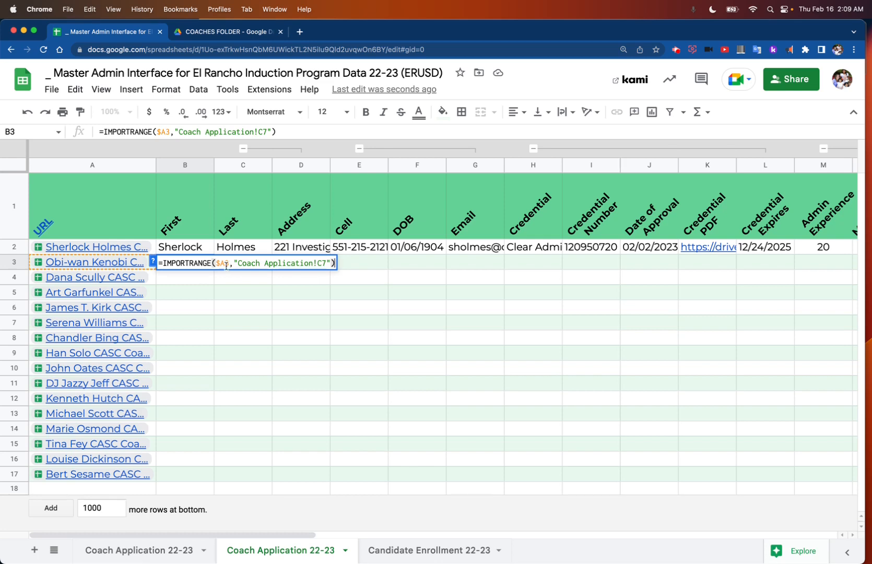
pyautogui.click(204, 251)
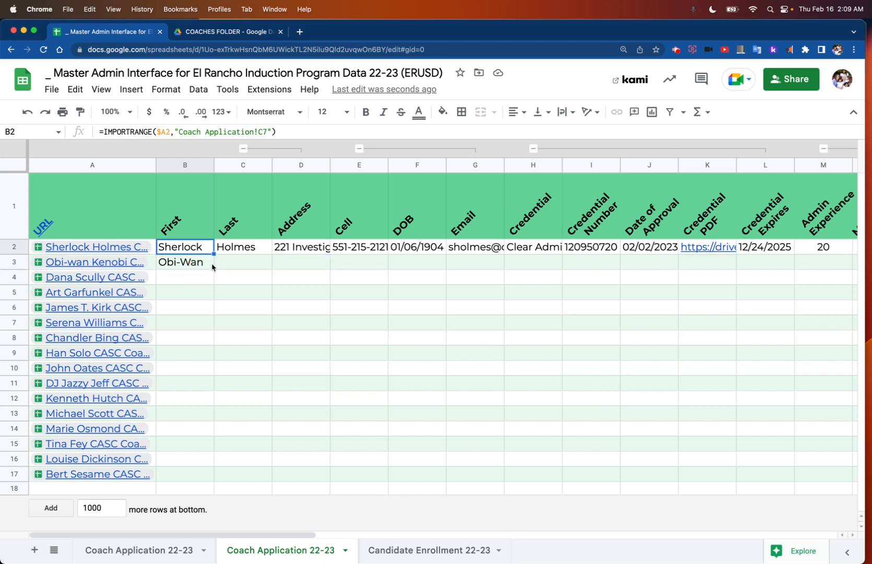
pyautogui.click(205, 266)
pyautogui.moveTo(213, 269); pyautogui.dragTo(215, 322)
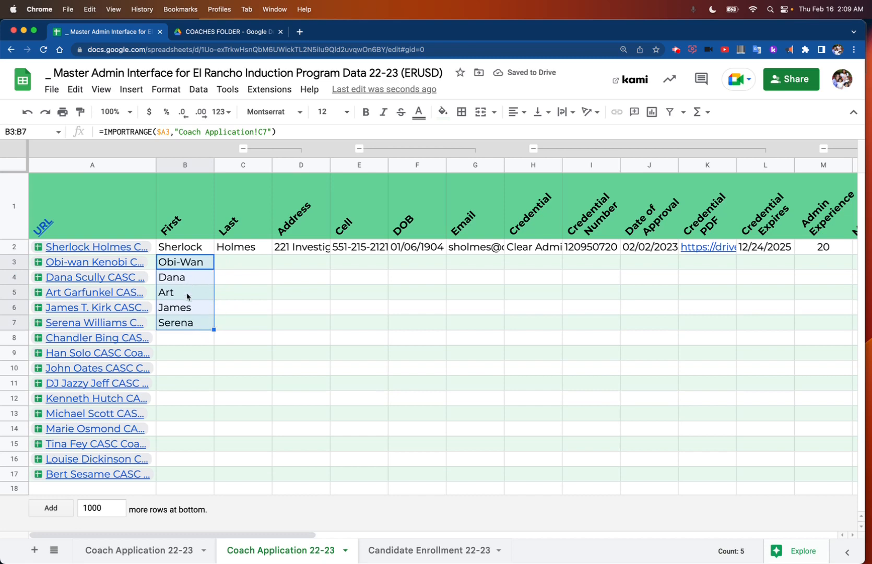
# Step: Inspect the import formulas in B4 to B6 and fill the First formula from B7 down to B17
pyautogui.click(197, 276)
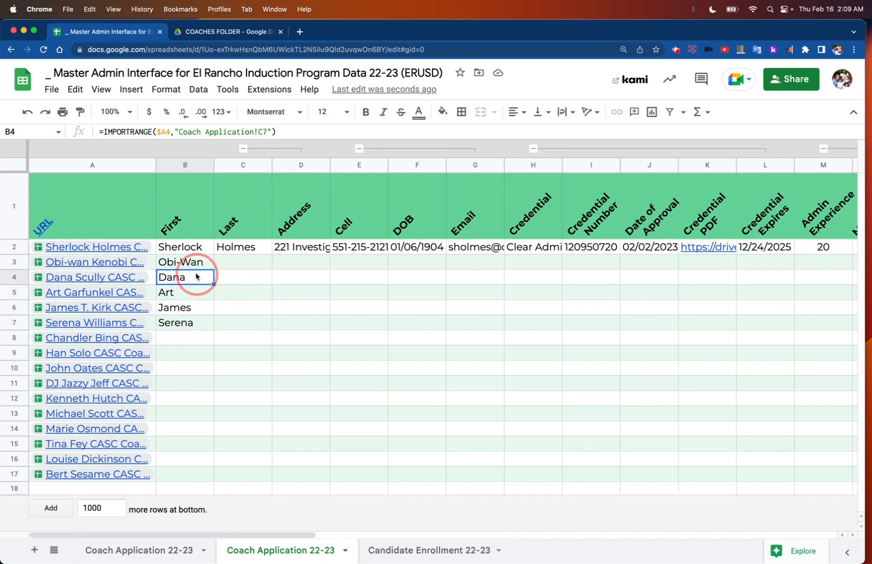
pyautogui.doubleClick(196, 276)
pyautogui.doubleClick(195, 292)
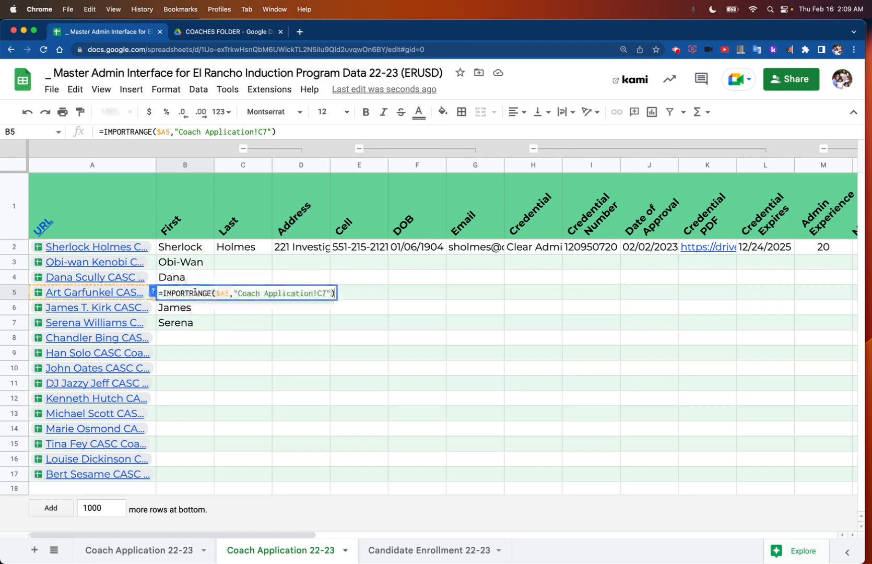
pyautogui.doubleClick(200, 307)
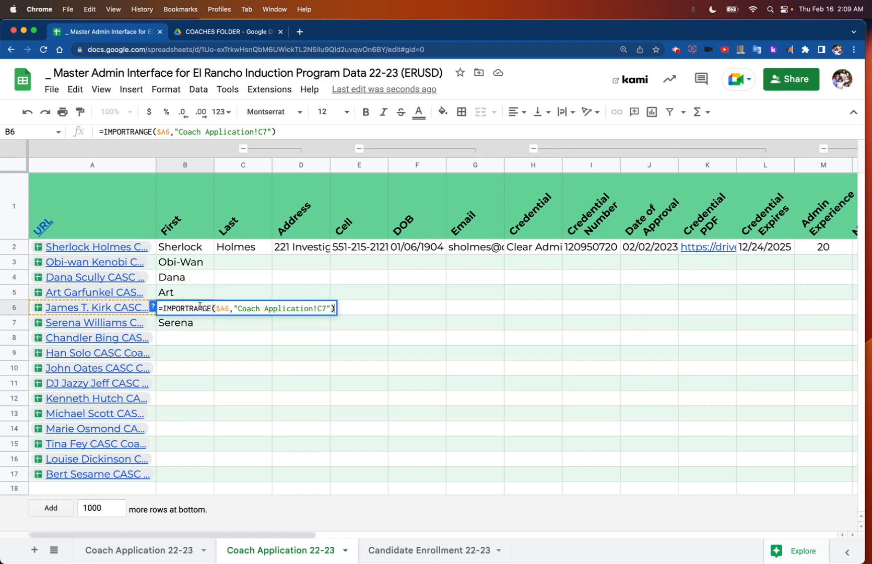
pyautogui.click(201, 328)
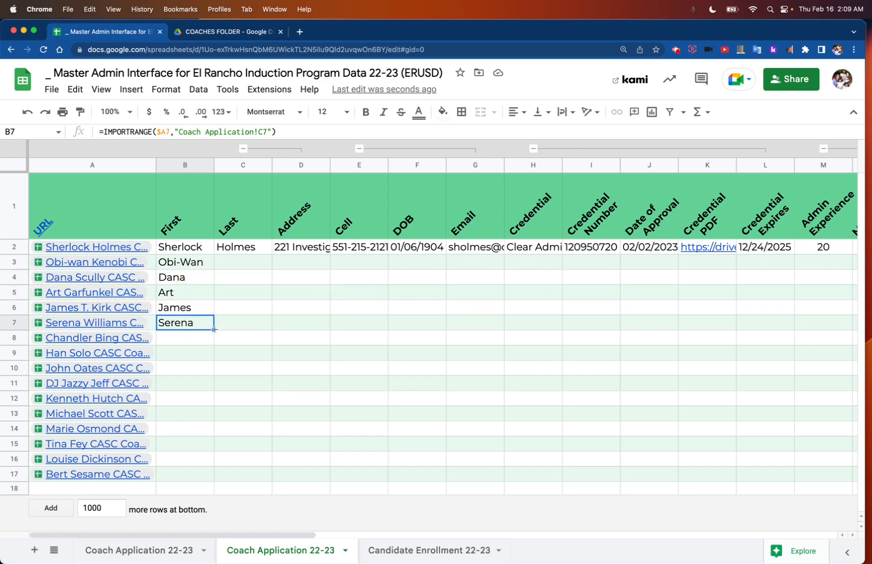
pyautogui.moveTo(214, 329); pyautogui.dragTo(213, 476)
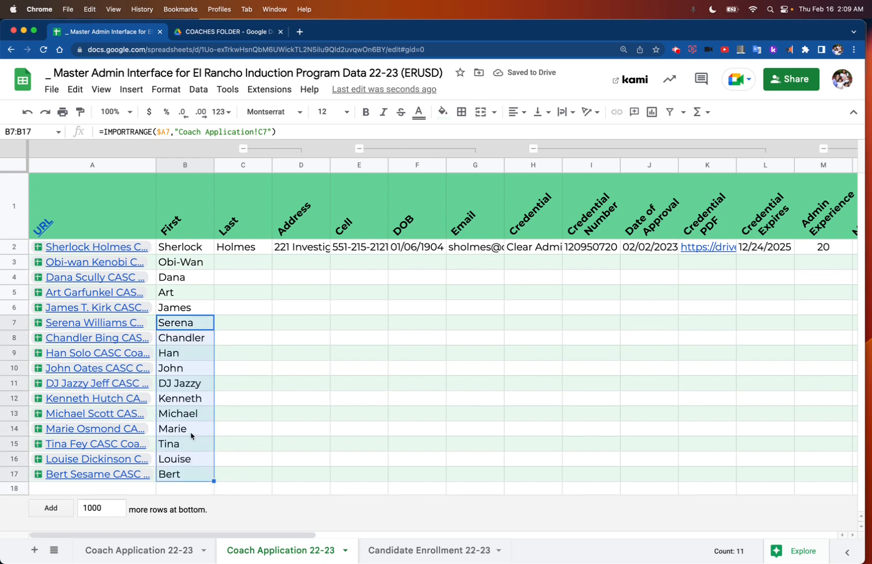
# Step: Fill the import formulas of B2:AL2 down to row 17 for every listed coach
pyautogui.click(254, 252)
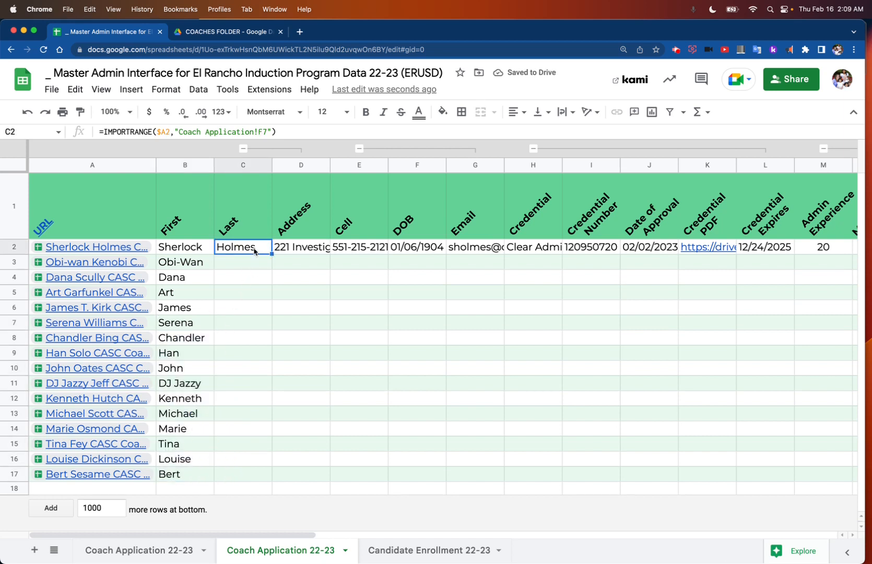
pyautogui.click(204, 251)
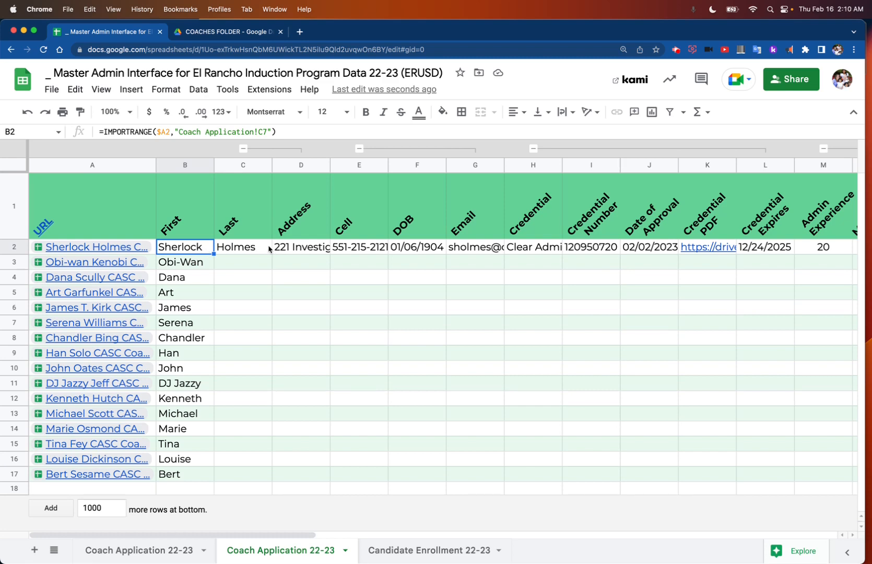
pyautogui.hscroll(20, 268, 249)
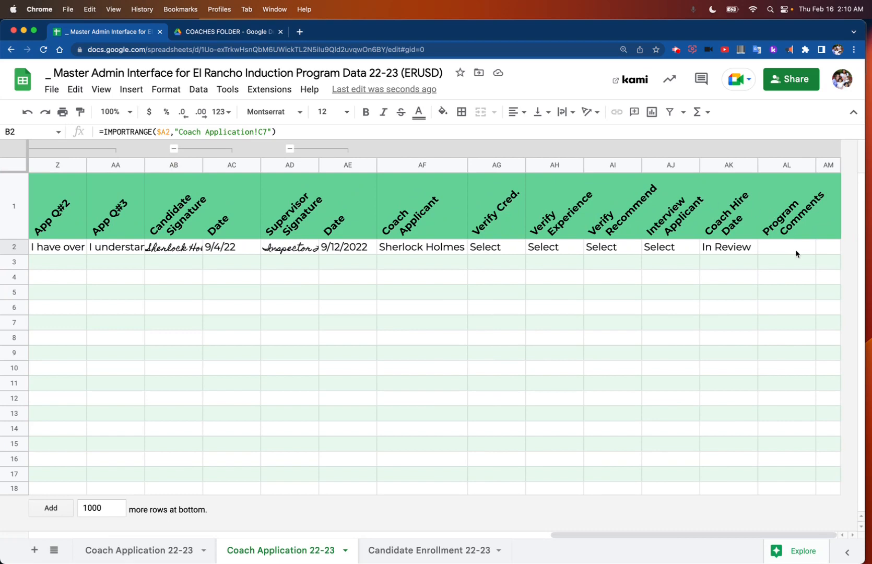
pyautogui.keyDown('shift'); pyautogui.click(807, 249); pyautogui.keyUp('shift')
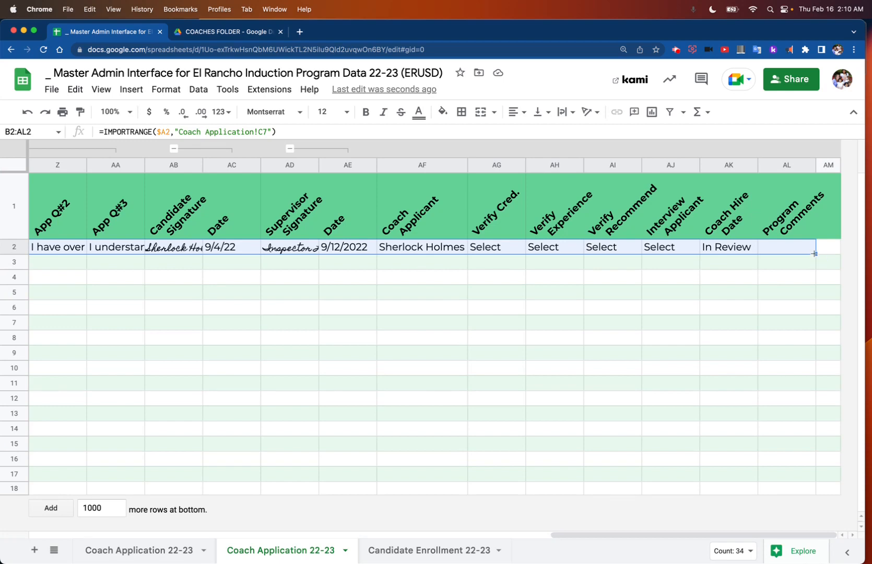
pyautogui.moveTo(815, 253); pyautogui.dragTo(824, 481)
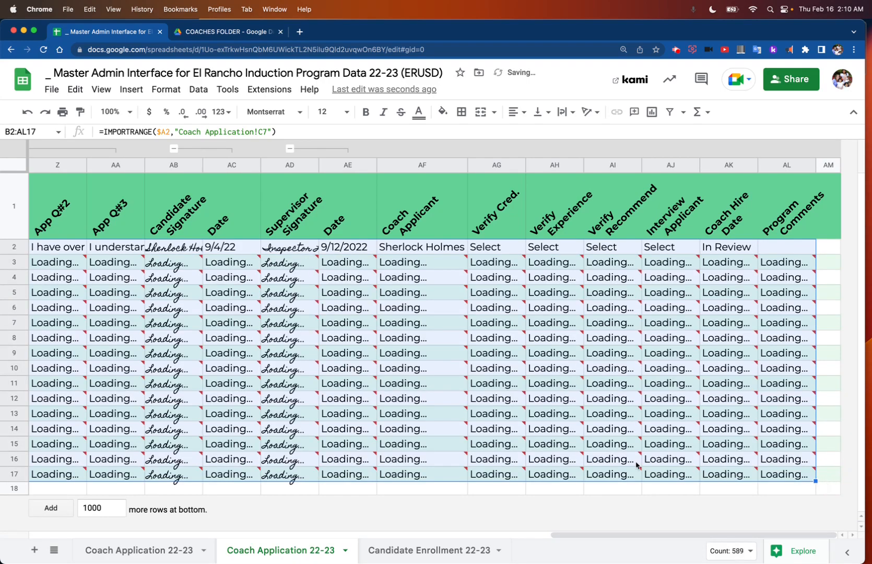
# Step: Review the imported coach rows and preview the application links in A3 to A5
pyautogui.hscroll(-15, 635, 464)
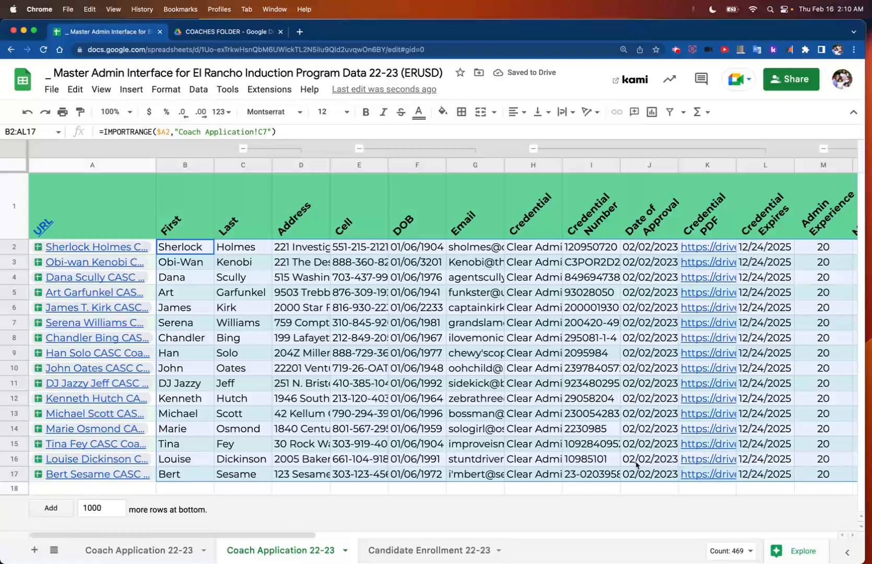
pyautogui.click(149, 265)
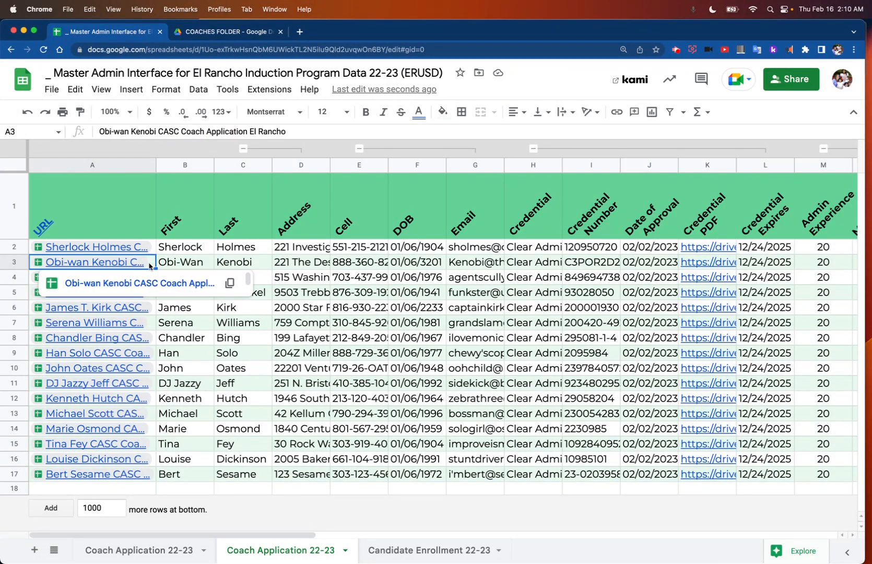
pyautogui.press('Down')
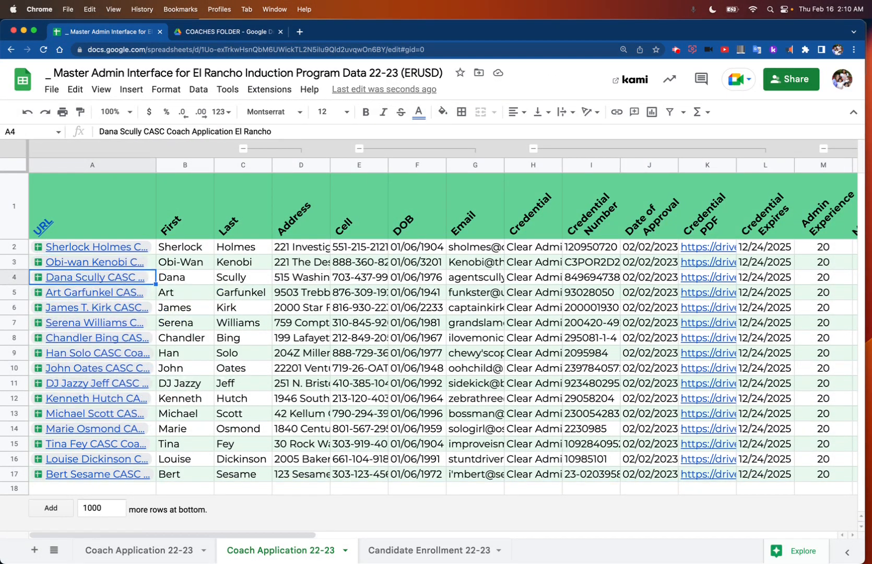
pyautogui.press('Down')
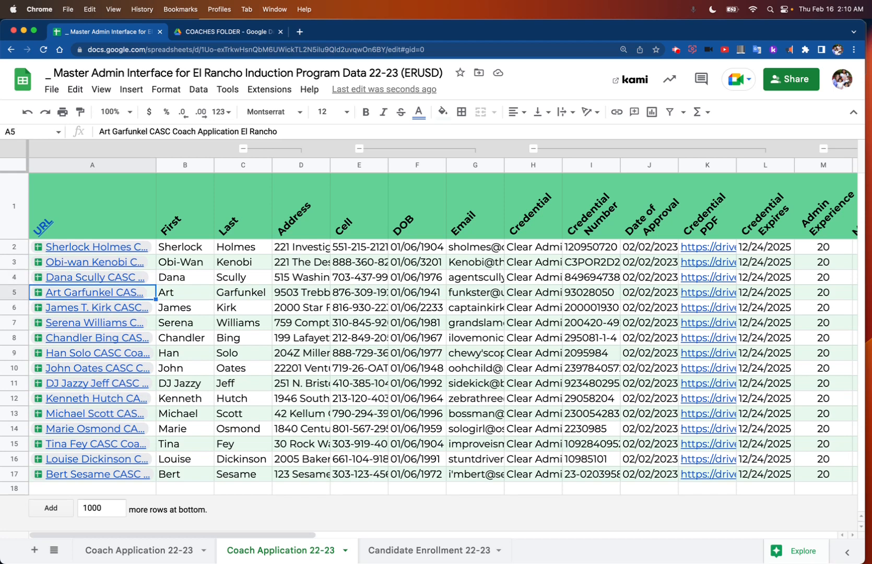
pyautogui.press('Down')
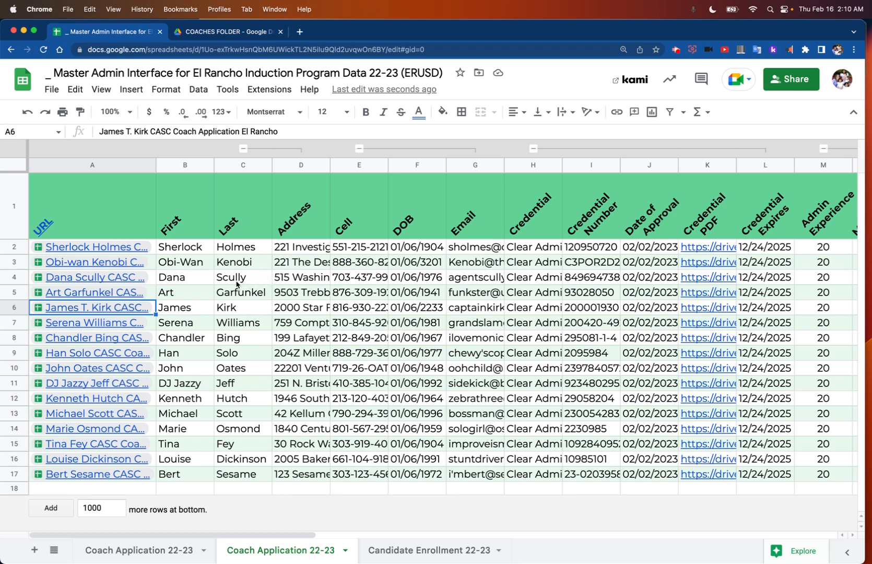
pyautogui.click(132, 294)
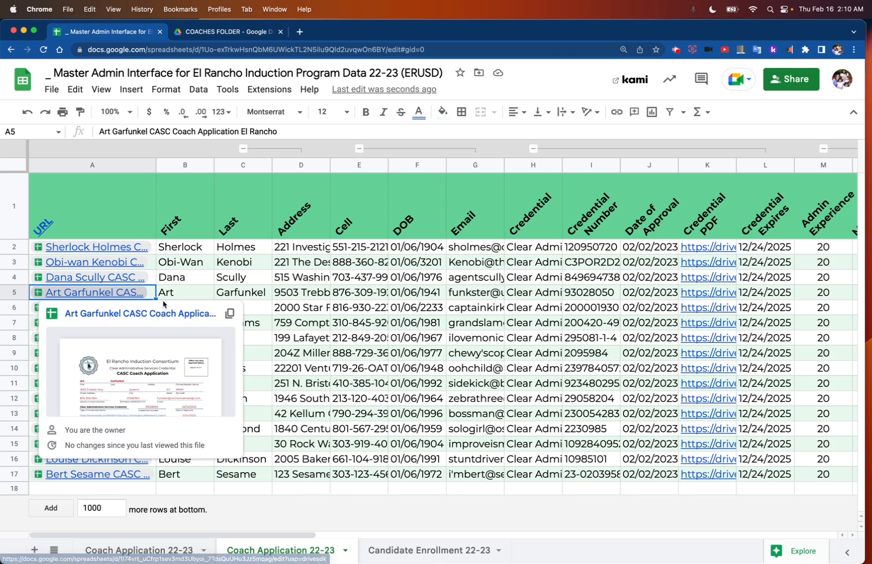
pyautogui.click(141, 279)
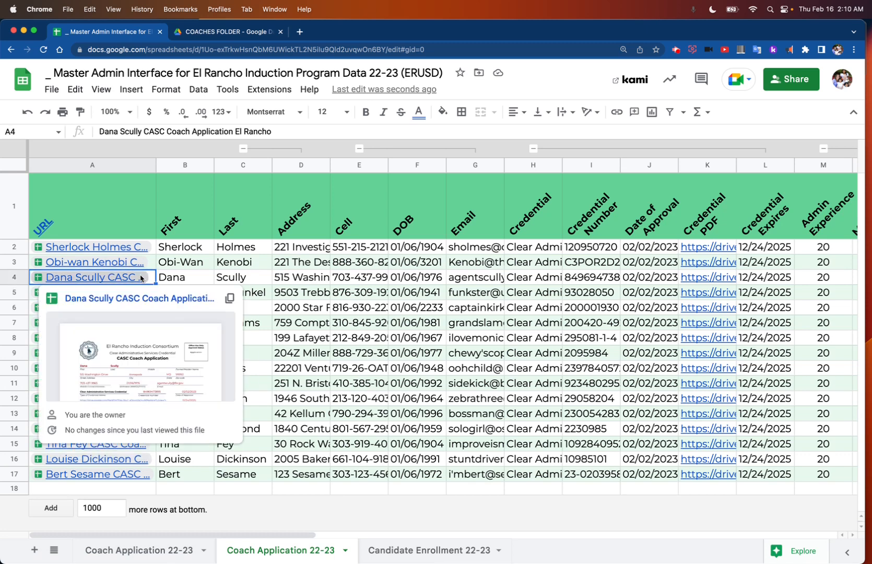
pyautogui.click(140, 262)
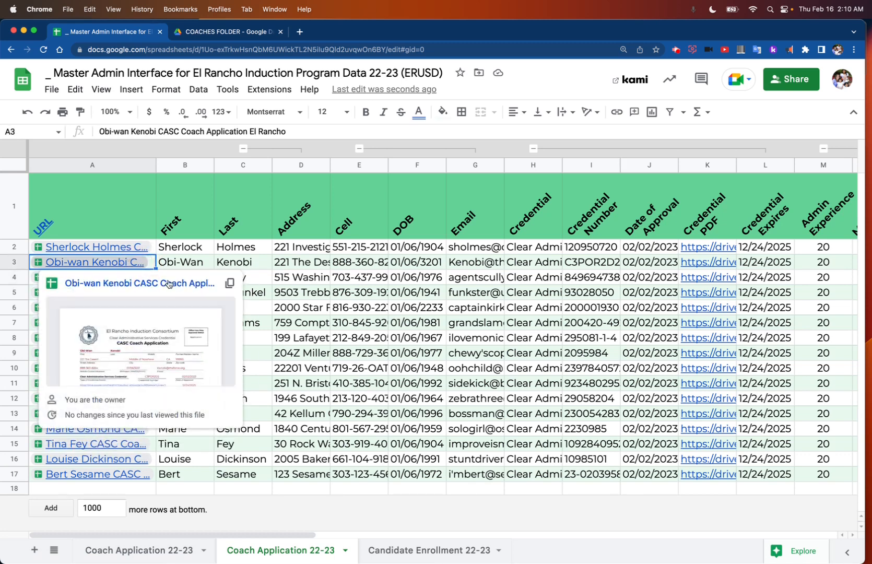